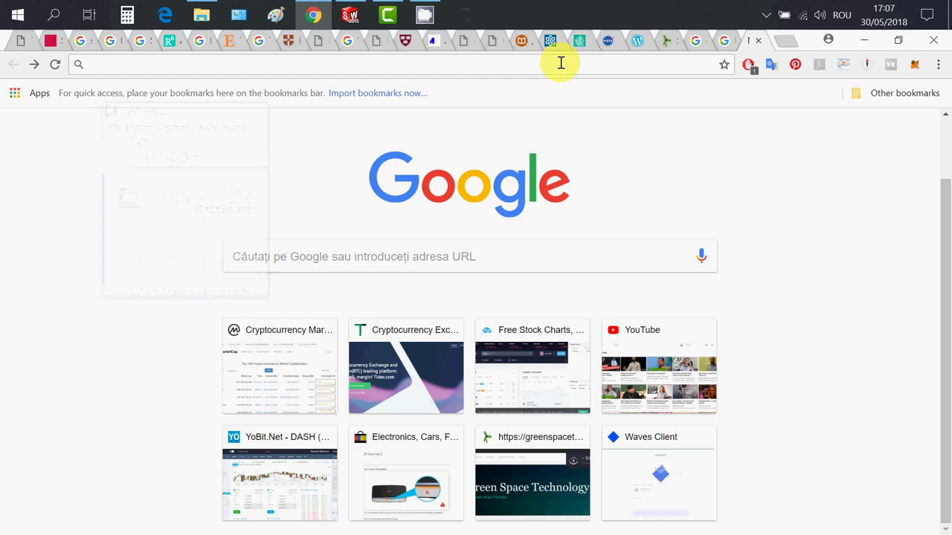
# - Open airfoiltools.com and list the NACA 4 digit airfoils
pyautogui.write('airfoiltools.com')
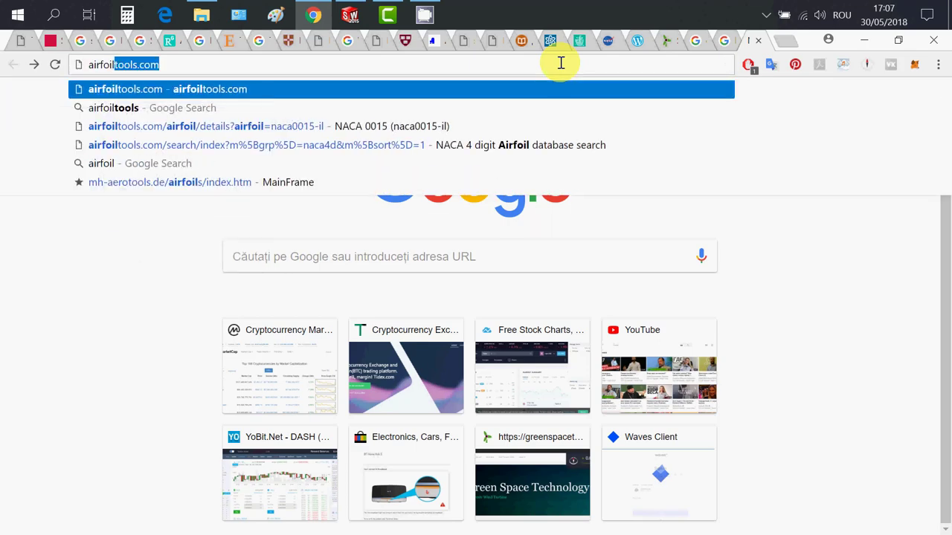
pyautogui.press('Return')
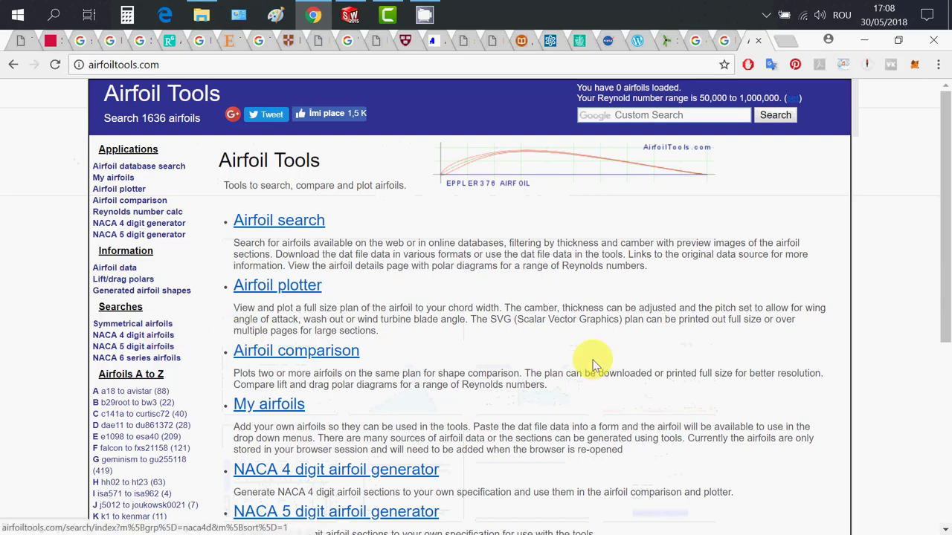
pyautogui.scroll(-1, 679, 362)
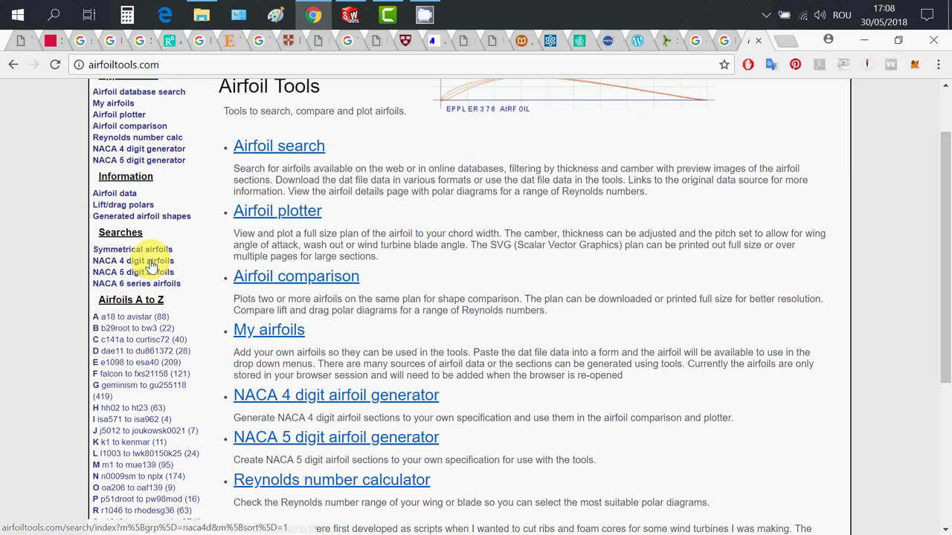
pyautogui.click(151, 265)
pyautogui.scroll(-1, 766, 316)
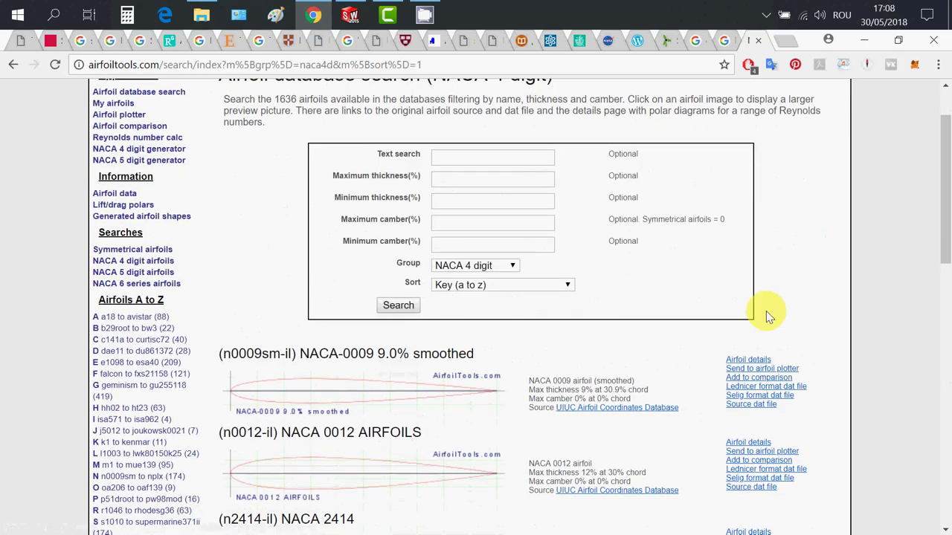
# - Open the details of the NACA 0015 (naca0015-il) airfoil and its source dat file
pyautogui.scroll(-10, 861, 340)
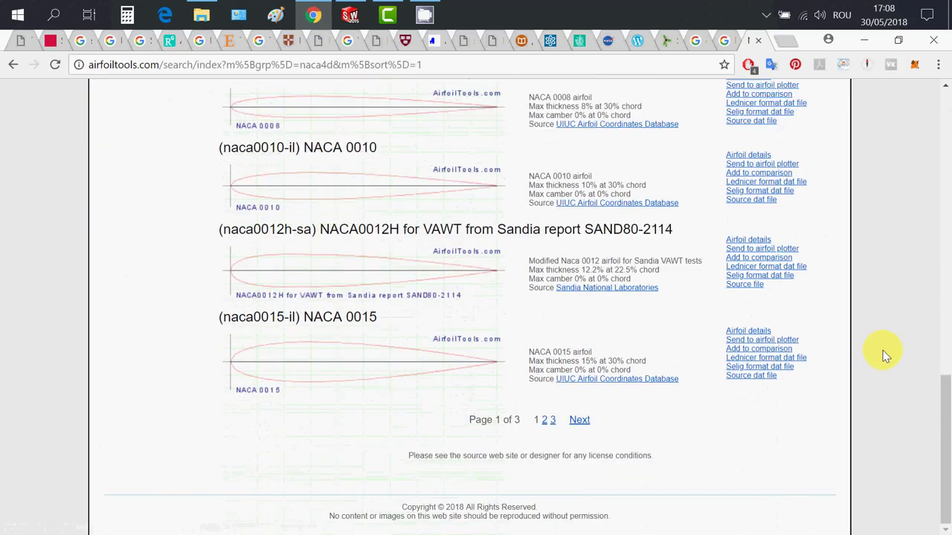
pyautogui.click(753, 333)
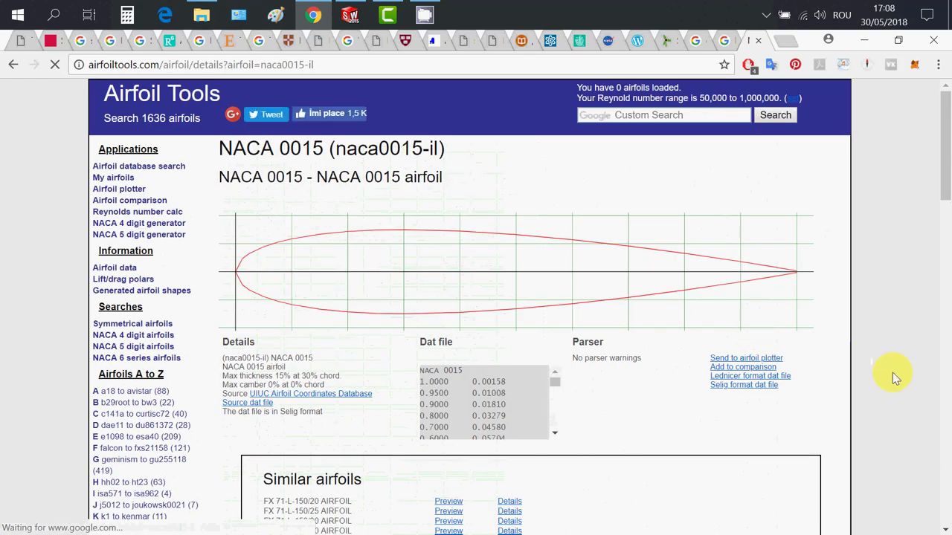
pyautogui.scroll(-2, 859, 355)
pyautogui.scroll(2, 859, 354)
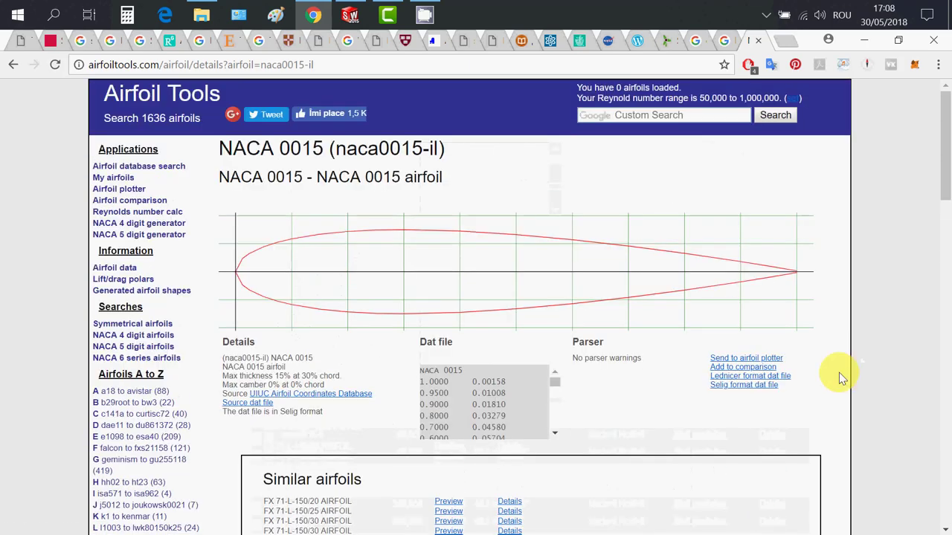
pyautogui.click(248, 405)
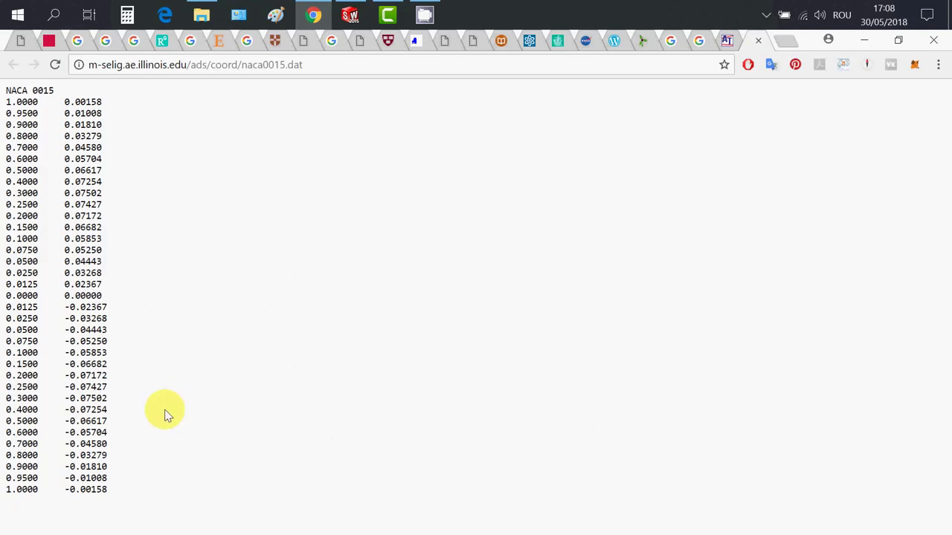
# - Copy the entire NACA 0015 coordinate listing, including its title line
pyautogui.hotkey('ctrl', 'a')
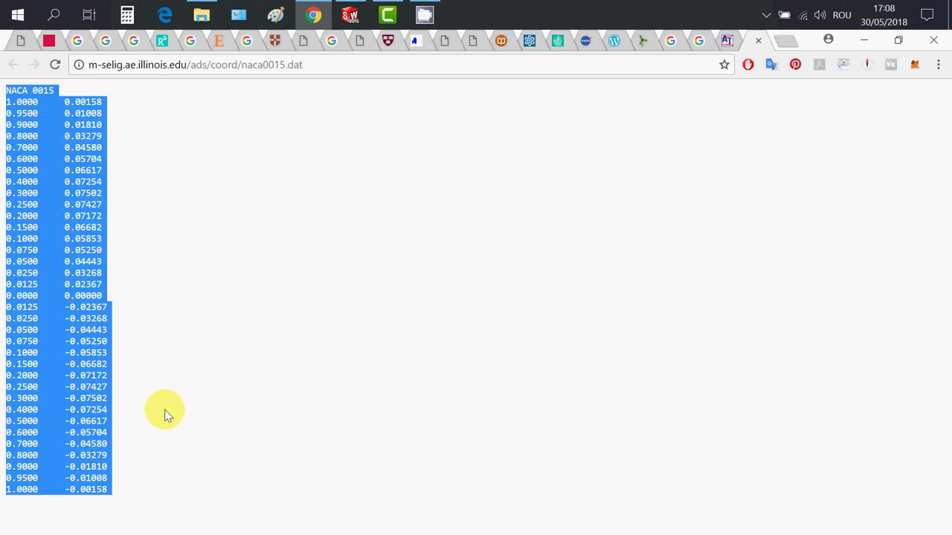
pyautogui.rightClick(79, 319)
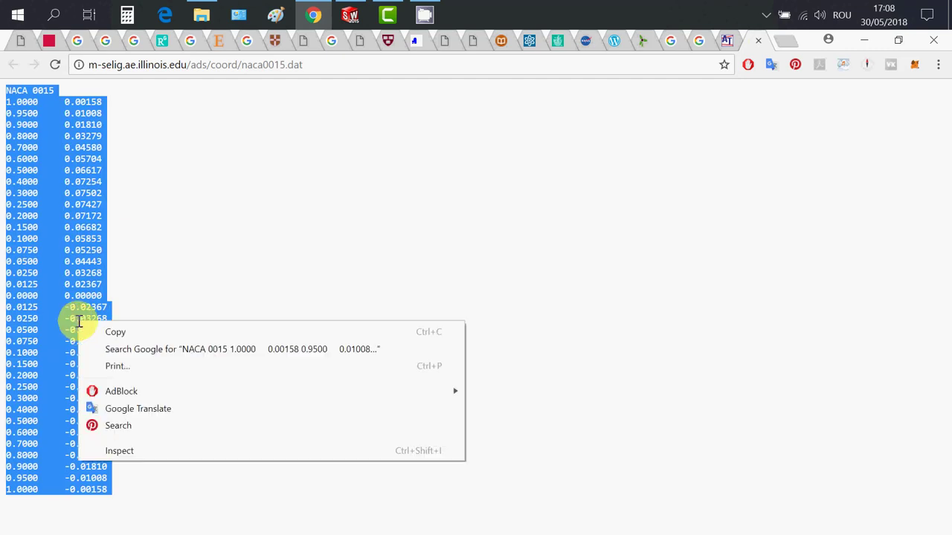
pyautogui.click(114, 335)
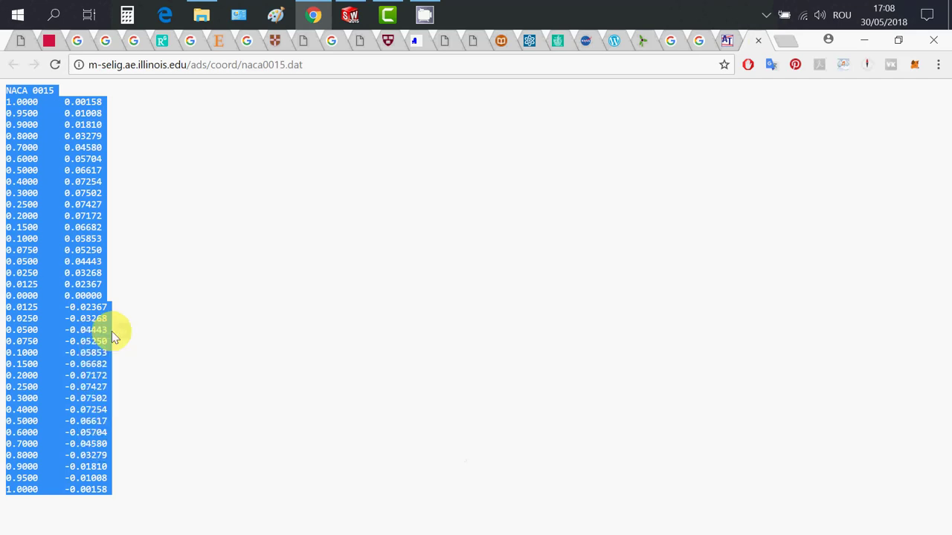
# - Create a text document named NACA 0015 on the desktop and open it in Notepad
pyautogui.click(862, 42)
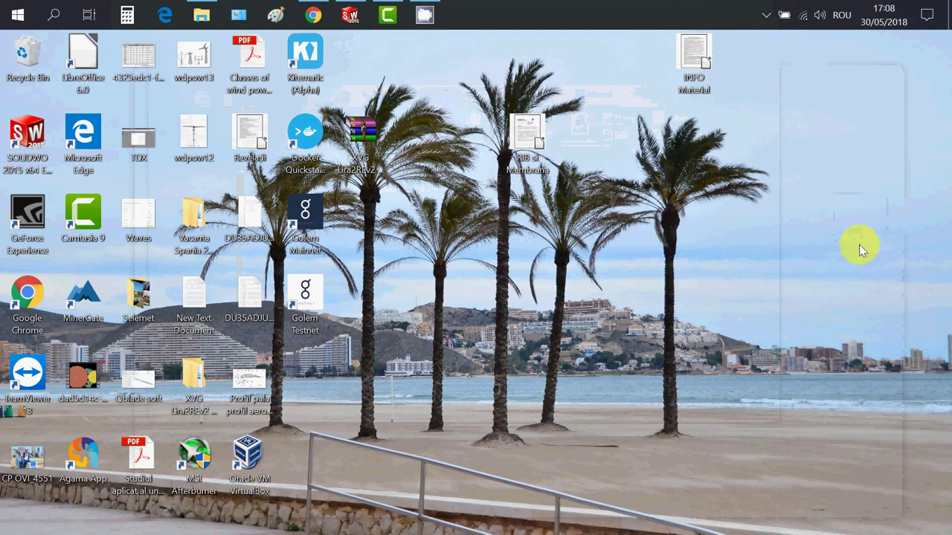
pyautogui.rightClick(837, 204)
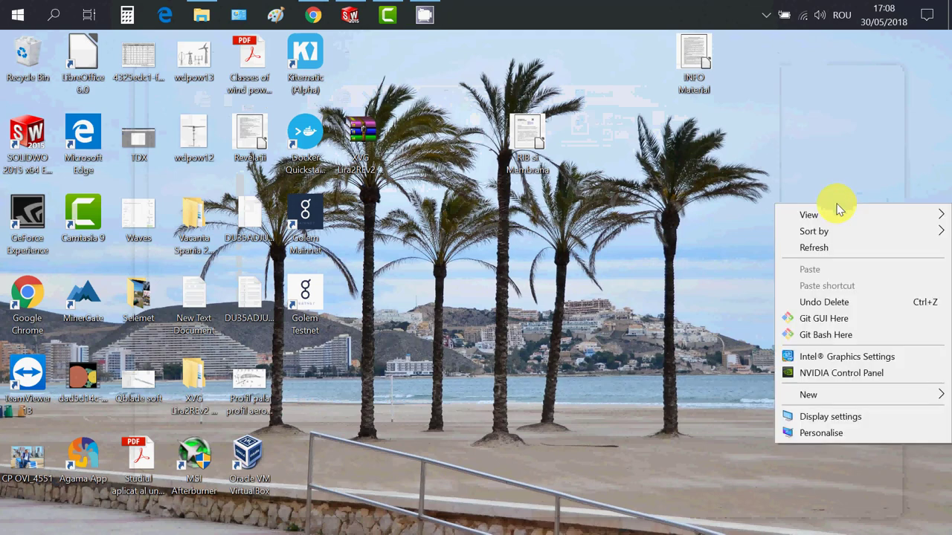
pyautogui.moveTo(848, 400)
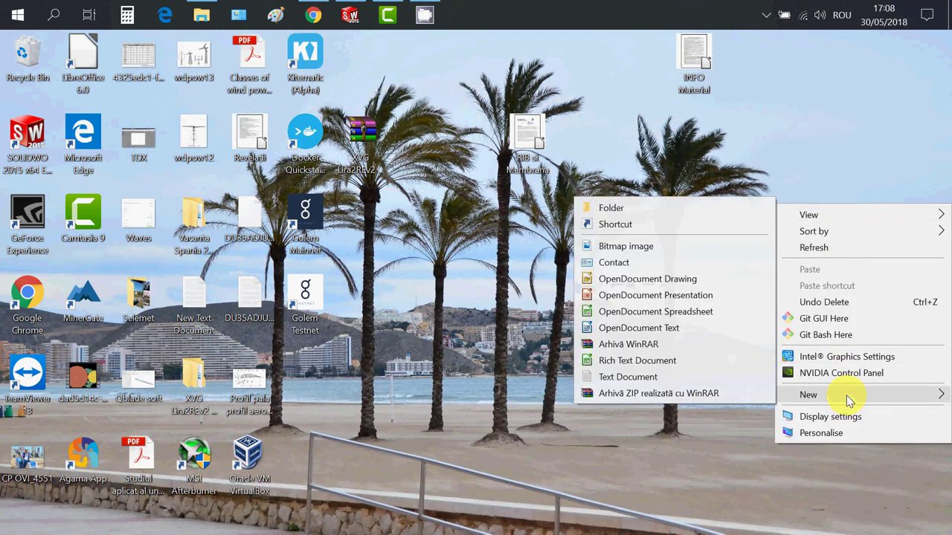
pyautogui.click(630, 377)
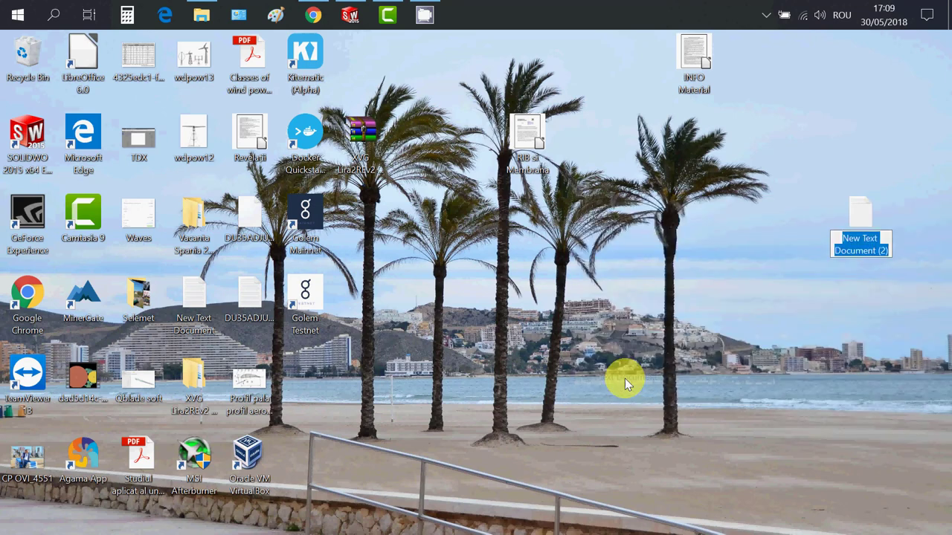
pyautogui.write('NACA 0')
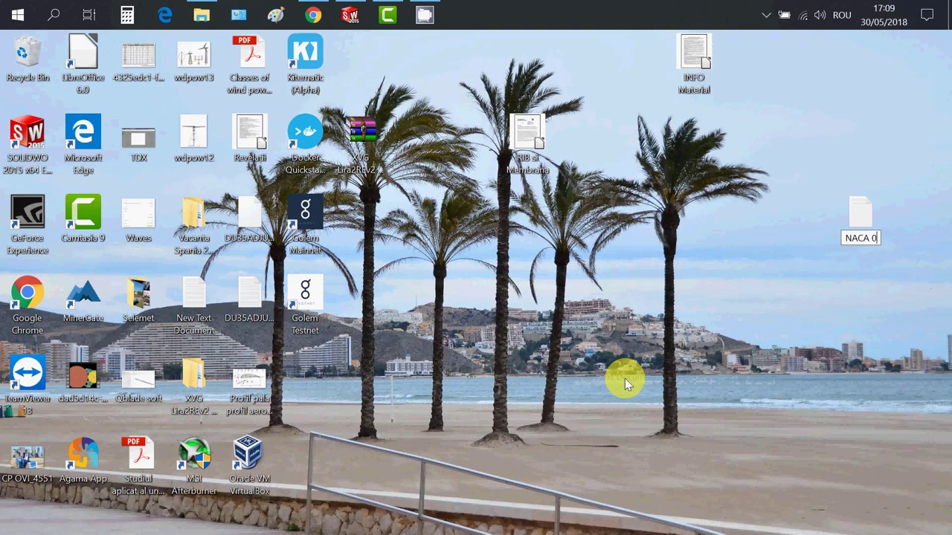
pyautogui.write('015')
pyautogui.press('Return')
pyautogui.press('Return')
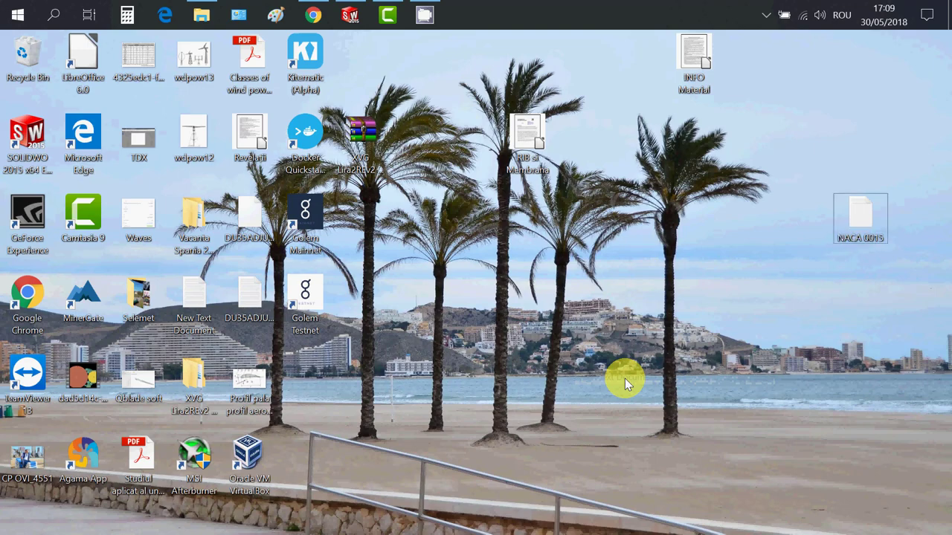
# - Paste the copied airfoil coordinates into the empty NACA 0015 text file
pyautogui.rightClick(315, 123)
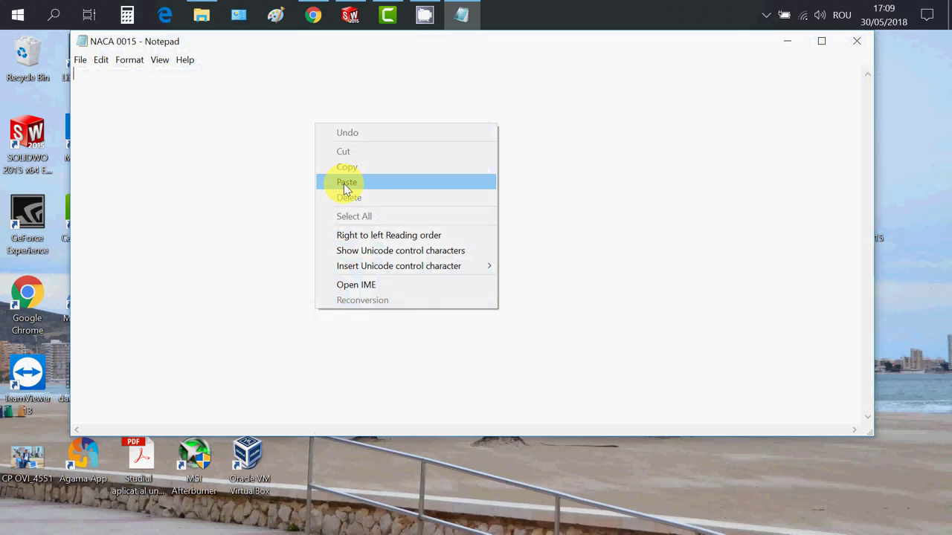
pyautogui.click(344, 184)
pyautogui.scroll(3, 317, 204)
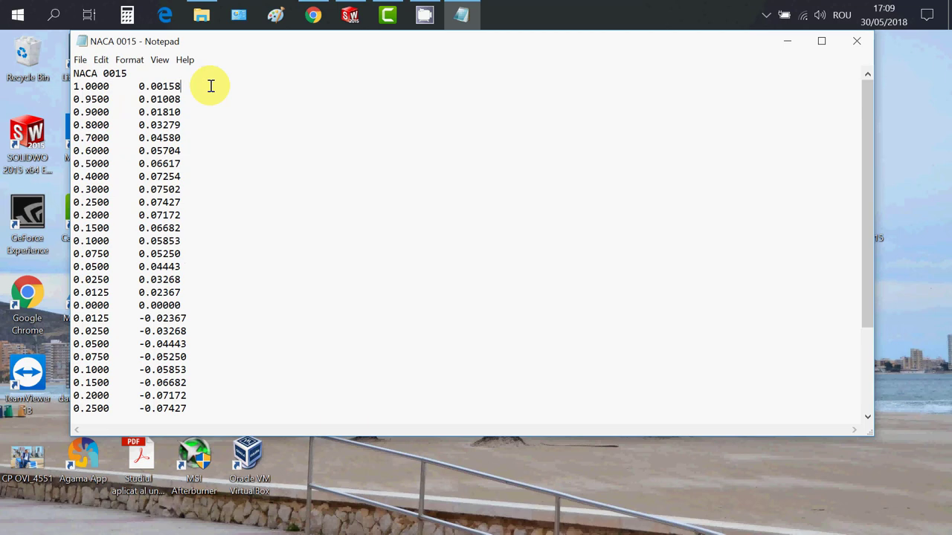
# - Append a space and a Z value of 0 to the end of every coordinate line, from the first point to the last
pyautogui.write('0')
pyautogui.press('Down')
pyautogui.write('0 0')
pyautogui.press('Down')
pyautogui.write('0')
pyautogui.press('Down')
pyautogui.write('0')
pyautogui.press('Down')
pyautogui.write('0')
pyautogui.press('Down')
pyautogui.write('0')
pyautogui.press('Down')
pyautogui.write('0')
pyautogui.press('Down')
pyautogui.write('0')
pyautogui.press('Down')
pyautogui.write('0 0')
pyautogui.press('Down')
pyautogui.write('0')
pyautogui.press('Down')
pyautogui.write('0')
pyautogui.press('Down')
pyautogui.write('0')
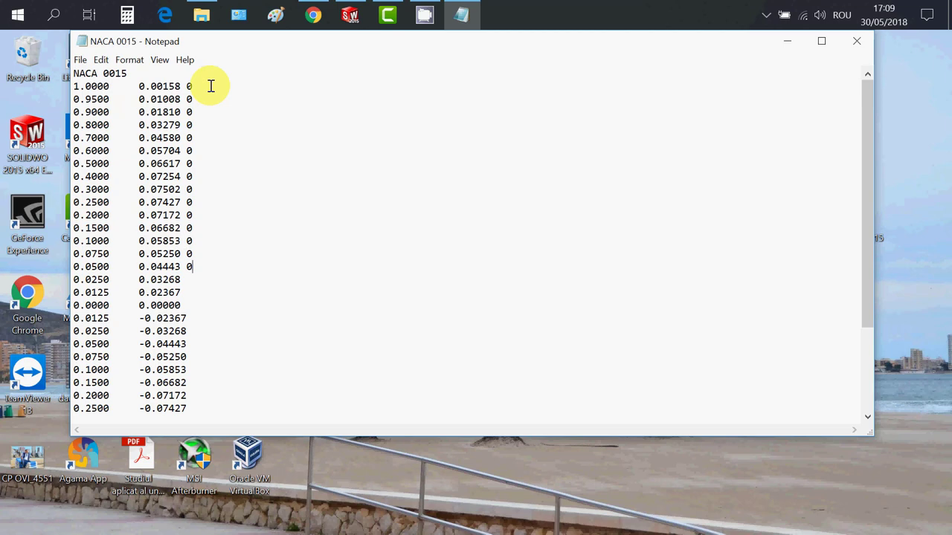
pyautogui.press('Down')
pyautogui.write('0')
pyautogui.press('Down')
pyautogui.write('0')
pyautogui.press('Down')
pyautogui.write('0')
pyautogui.press('Down')
pyautogui.write('-0.05250')
pyautogui.press('Down')
pyautogui.write('0')
pyautogui.press('Down')
pyautogui.write('0')
pyautogui.press('Down')
pyautogui.write('0')
pyautogui.press('Down')
pyautogui.press('Down')
pyautogui.write('0')
pyautogui.press('Down')
pyautogui.write('0')
pyautogui.press('Down')
pyautogui.write('0')
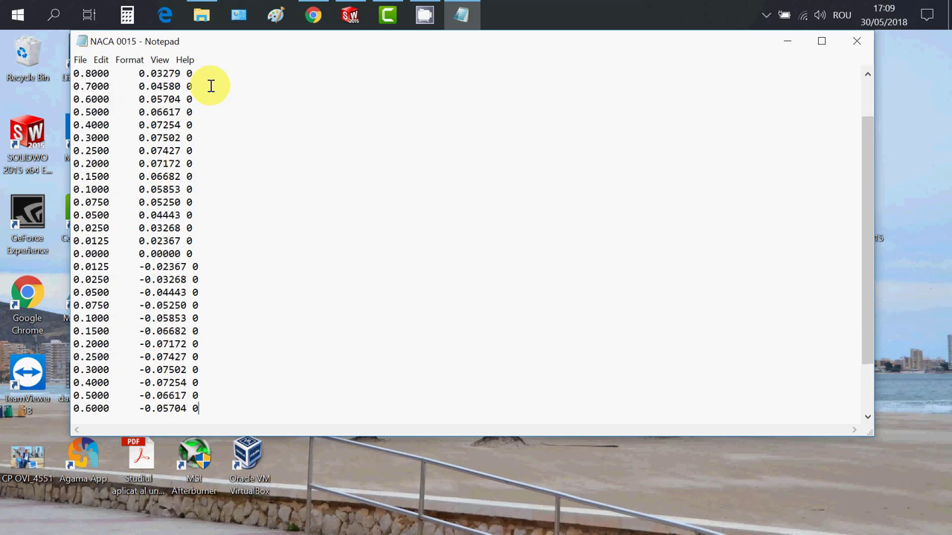
pyautogui.press('Down')
pyautogui.write('0 0')
pyautogui.press('Down')
pyautogui.write('0')
pyautogui.press('Down')
pyautogui.write('0')
pyautogui.press('Down')
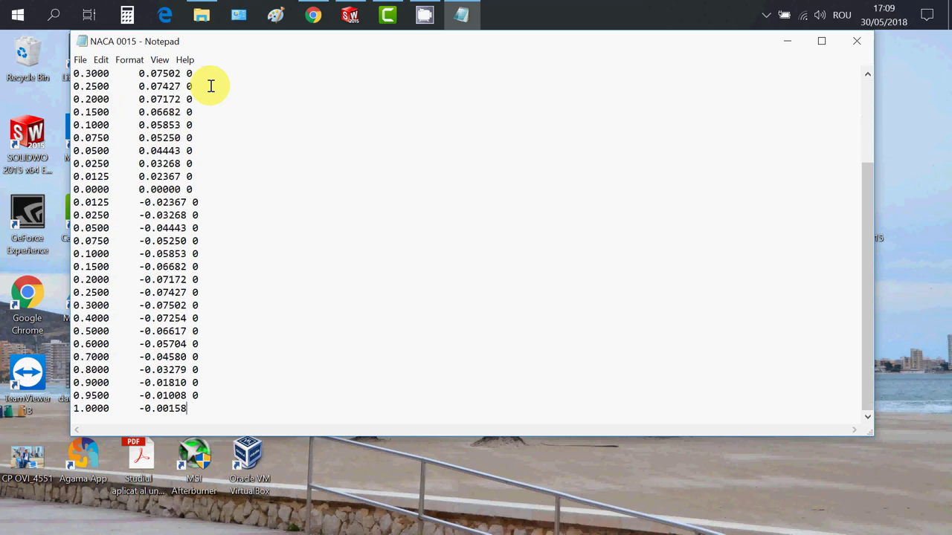
pyautogui.write('0')
# - Delete the NACA 0015 title text from the first line, and close the file with its changes saved
pyautogui.scroll(3, 170, 189)
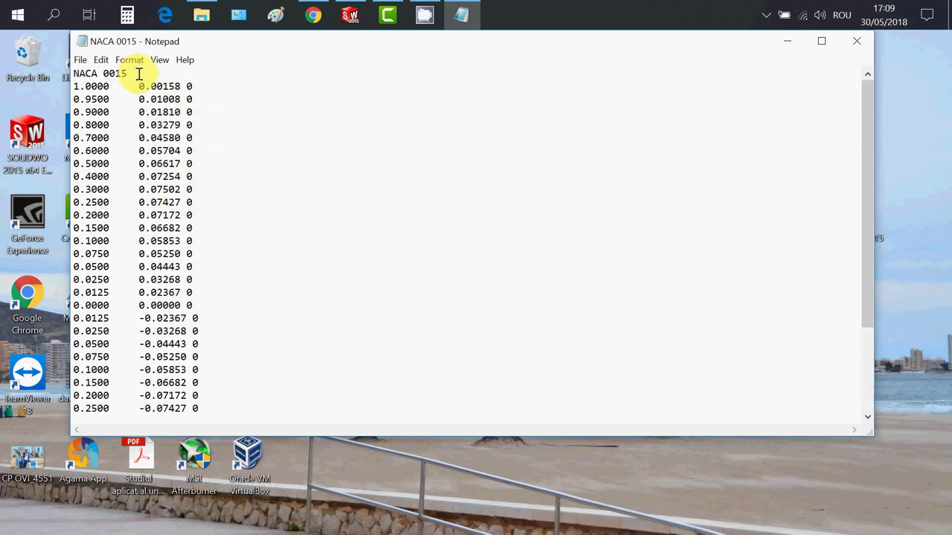
pyautogui.moveTo(143, 74); pyautogui.dragTo(66, 66)
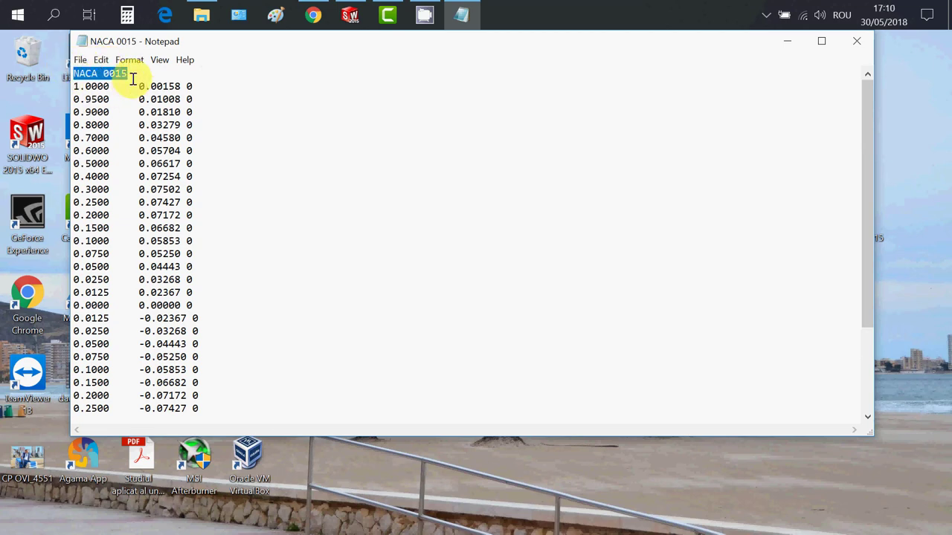
pyautogui.press('Delete')
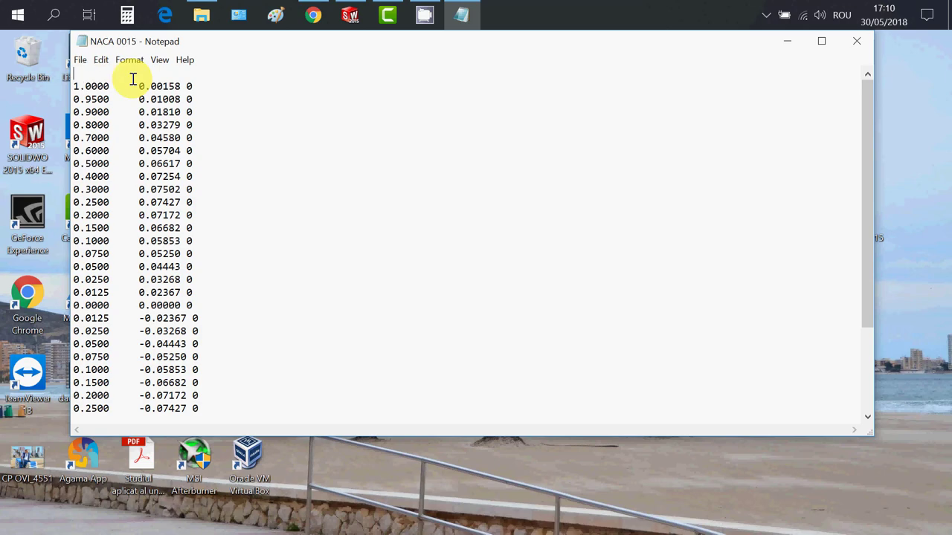
pyautogui.click(855, 43)
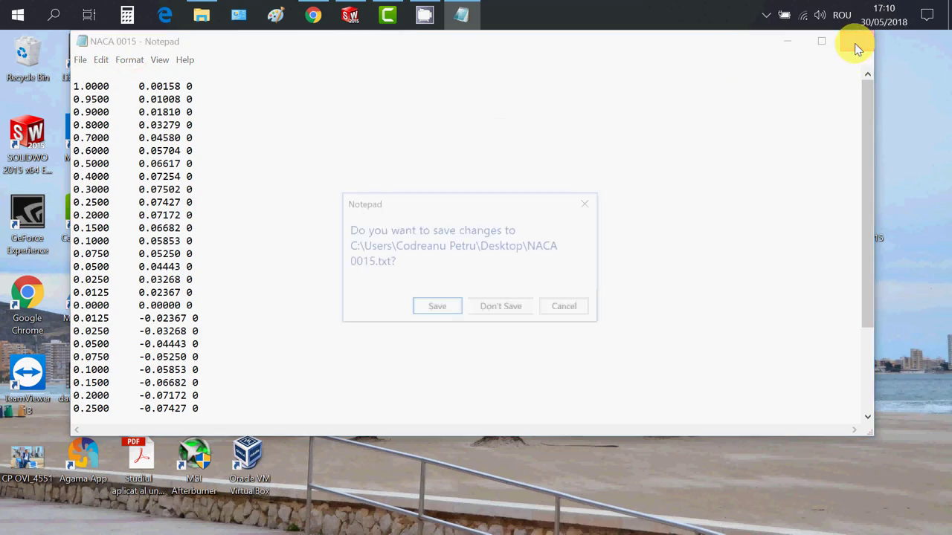
pyautogui.click(438, 308)
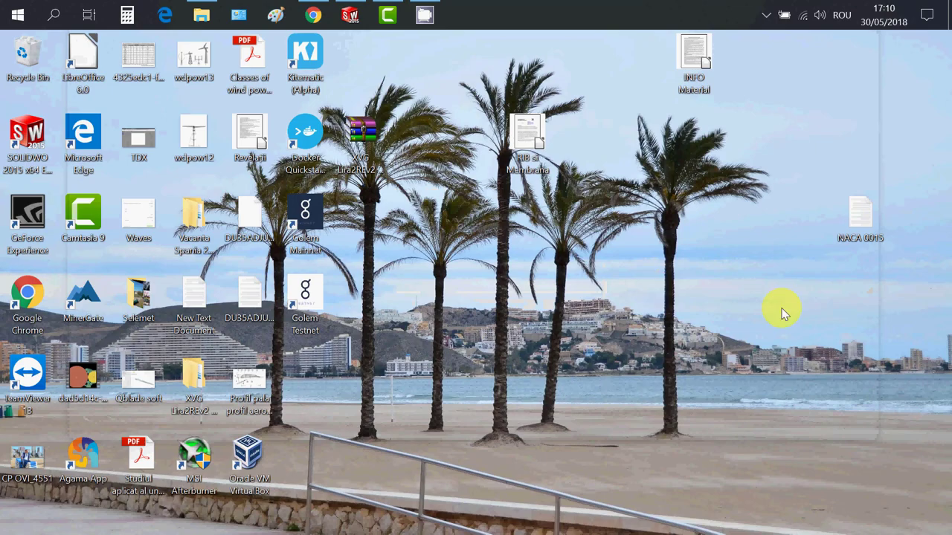
# - Switch to SOLIDWORKS and create a new part document
pyautogui.click(351, 14)
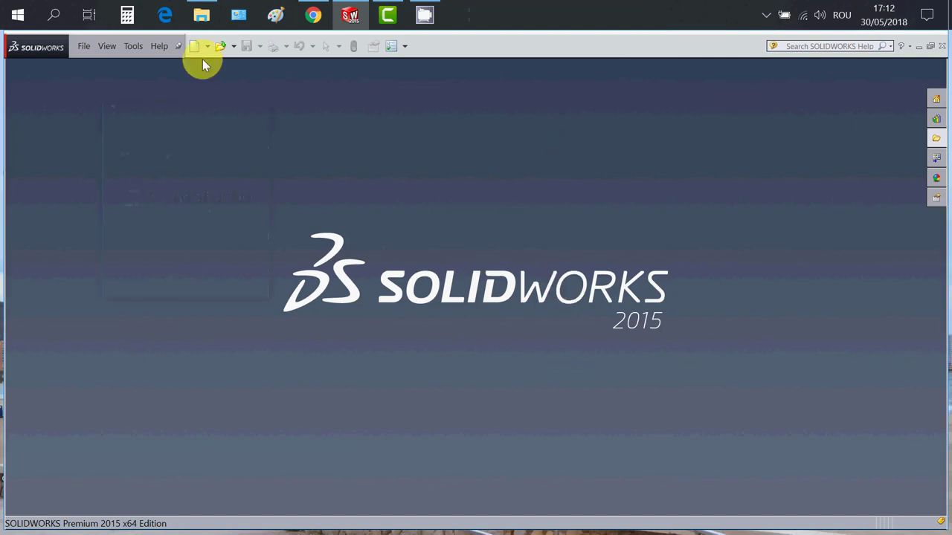
pyautogui.click(193, 46)
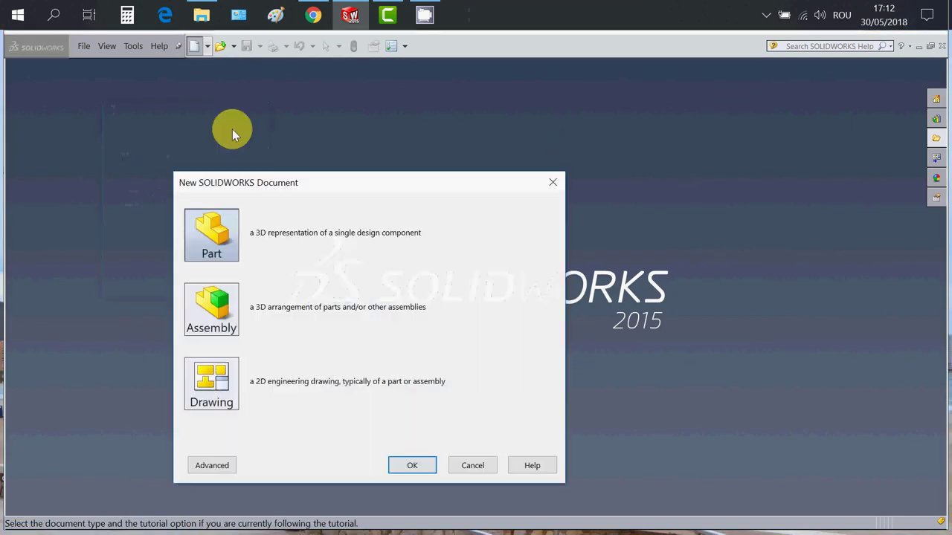
pyautogui.click(223, 242)
pyautogui.click(418, 471)
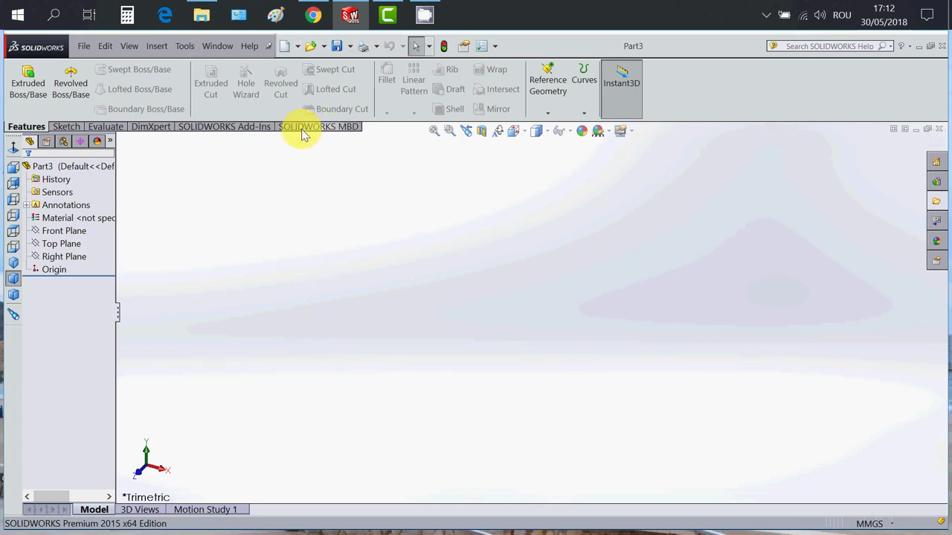
# - Create a curve through XYZ points from the NACA 0015 text file on the Desktop
pyautogui.click(586, 82)
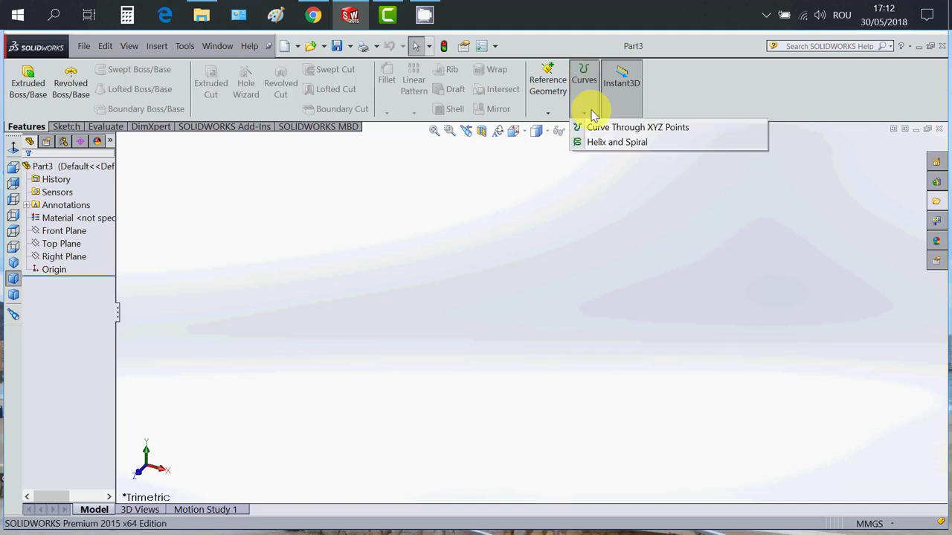
pyautogui.click(644, 131)
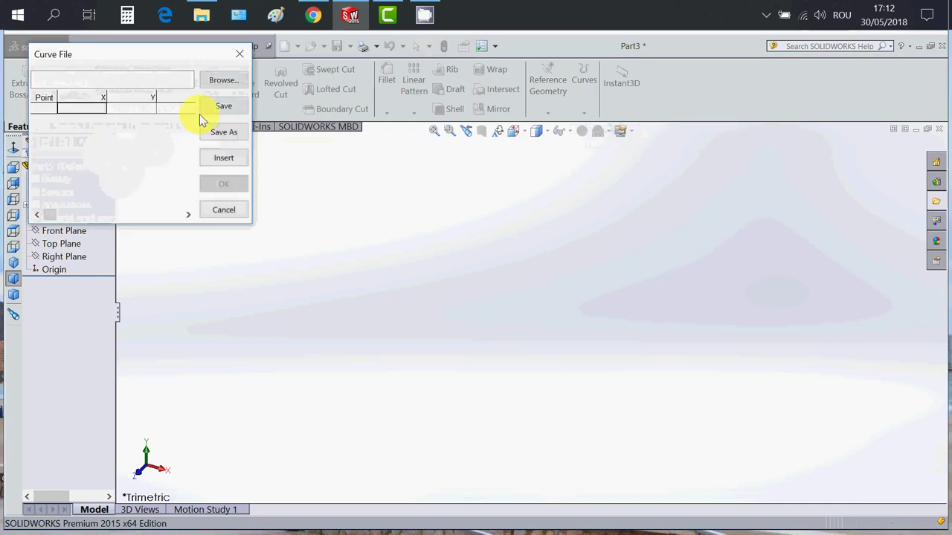
pyautogui.click(226, 81)
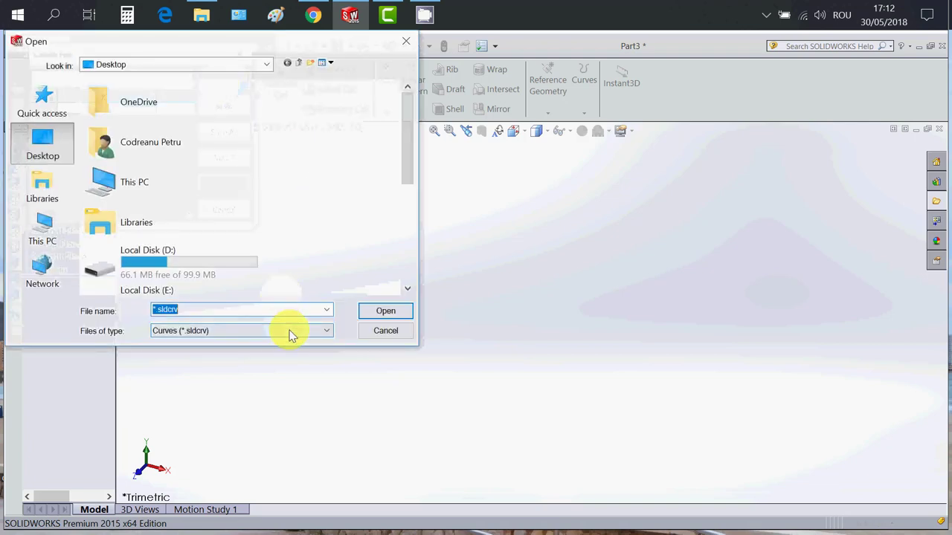
pyautogui.click(298, 330)
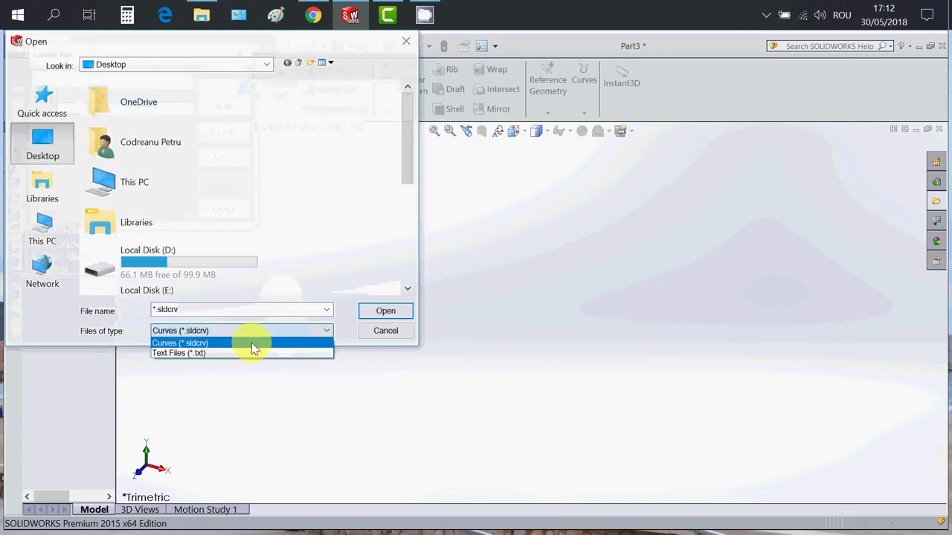
pyautogui.click(215, 354)
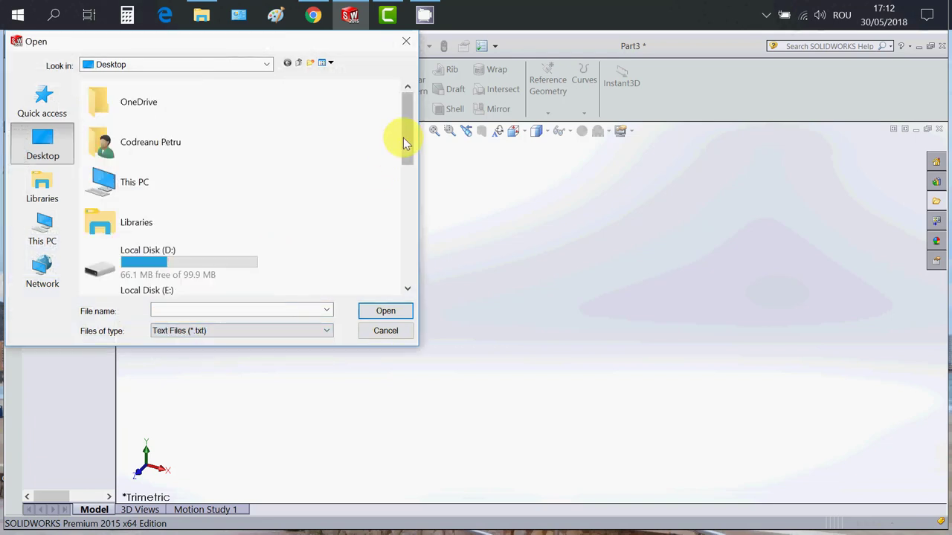
pyautogui.moveTo(407, 128); pyautogui.dragTo(408, 255)
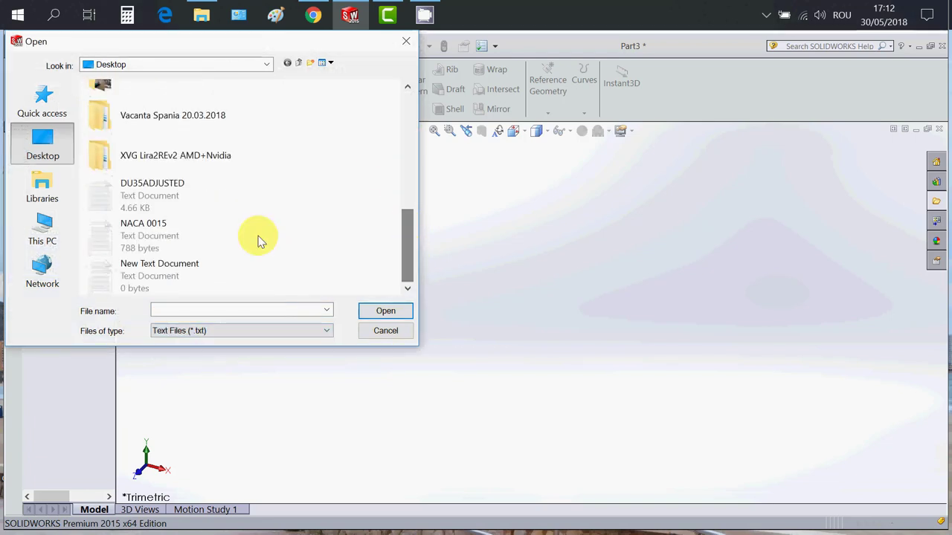
pyautogui.click(144, 235)
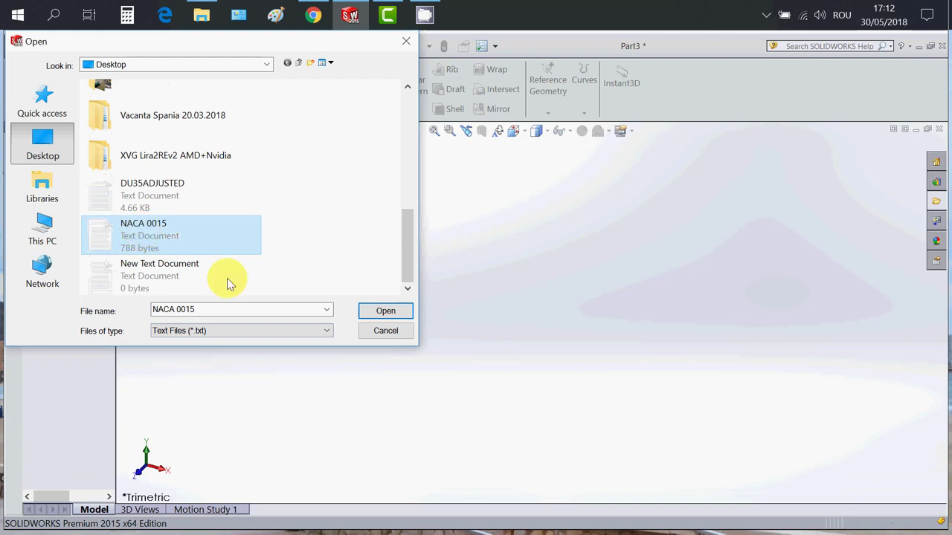
pyautogui.click(393, 312)
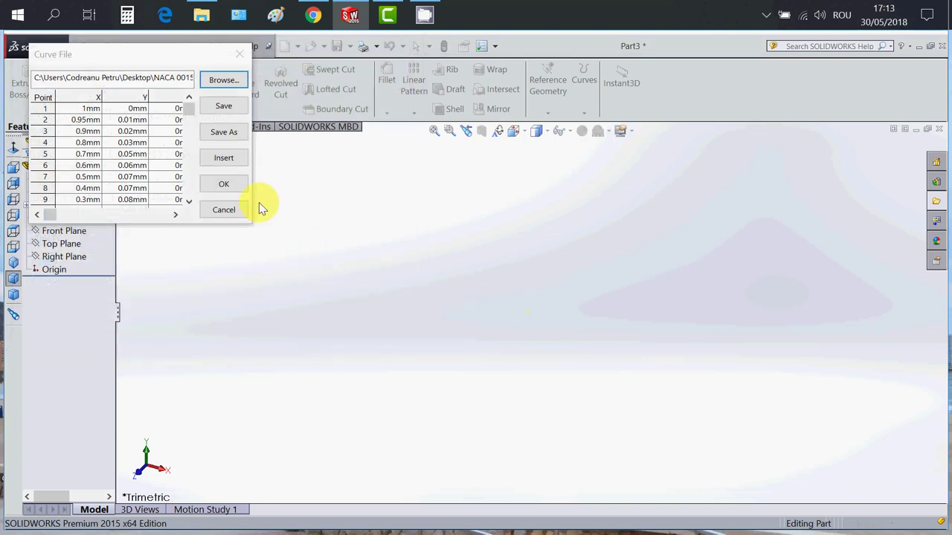
pyautogui.click(234, 186)
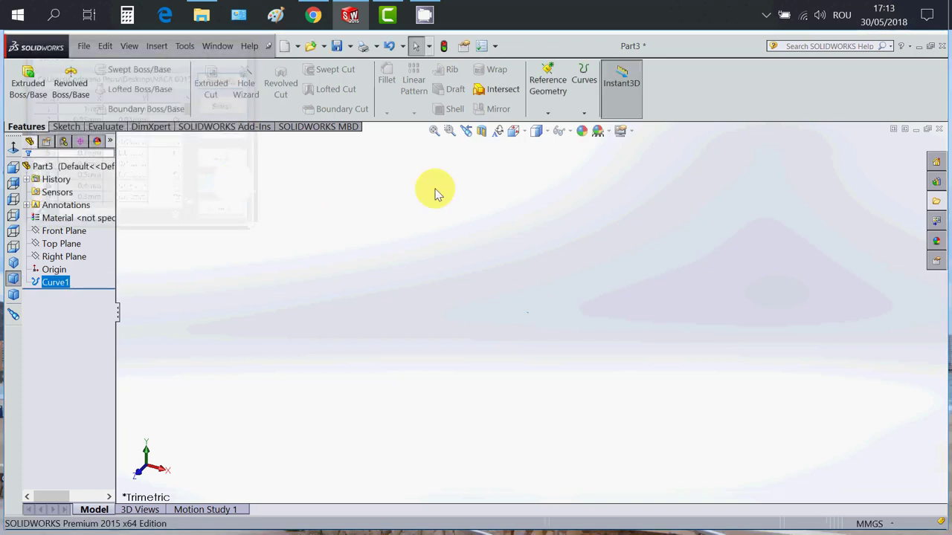
pyautogui.click(434, 133)
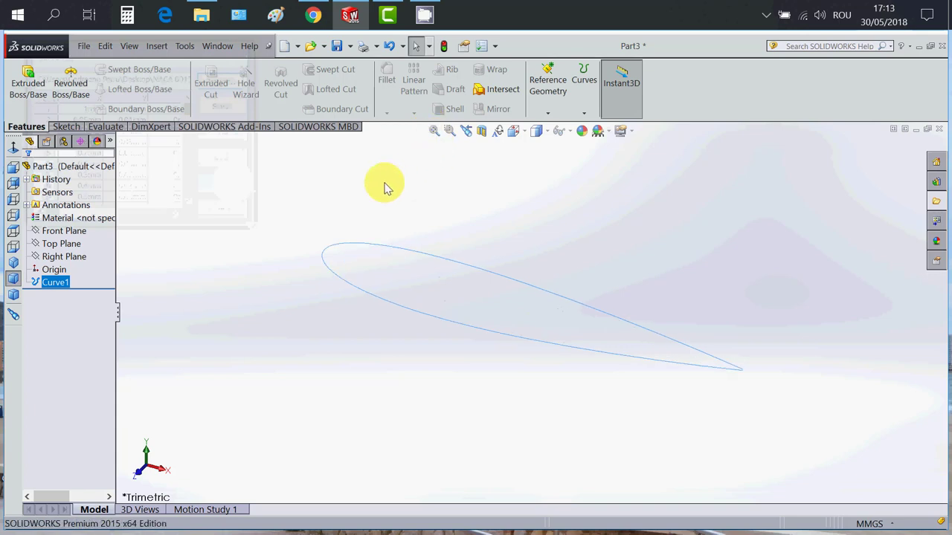
# - Start a new sketch on the Front Plane
pyautogui.click(65, 126)
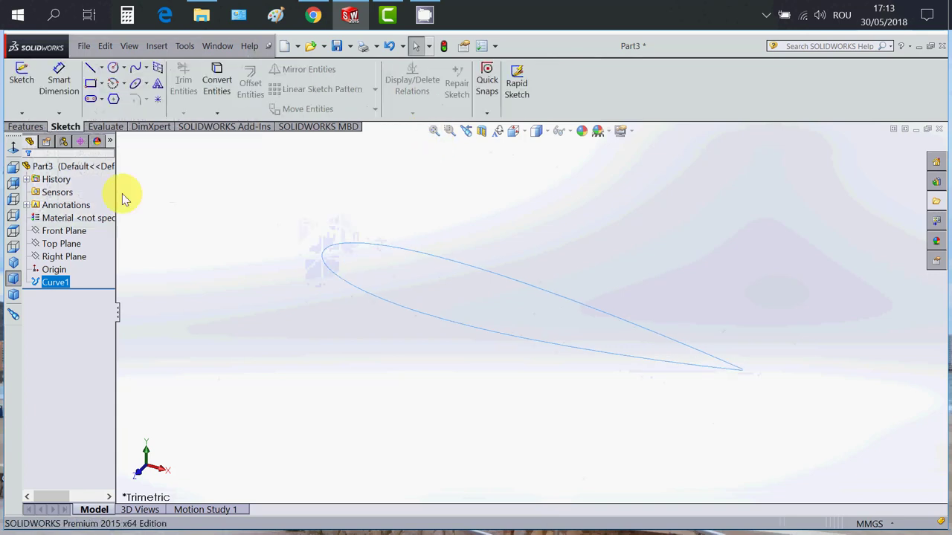
pyautogui.click(68, 244)
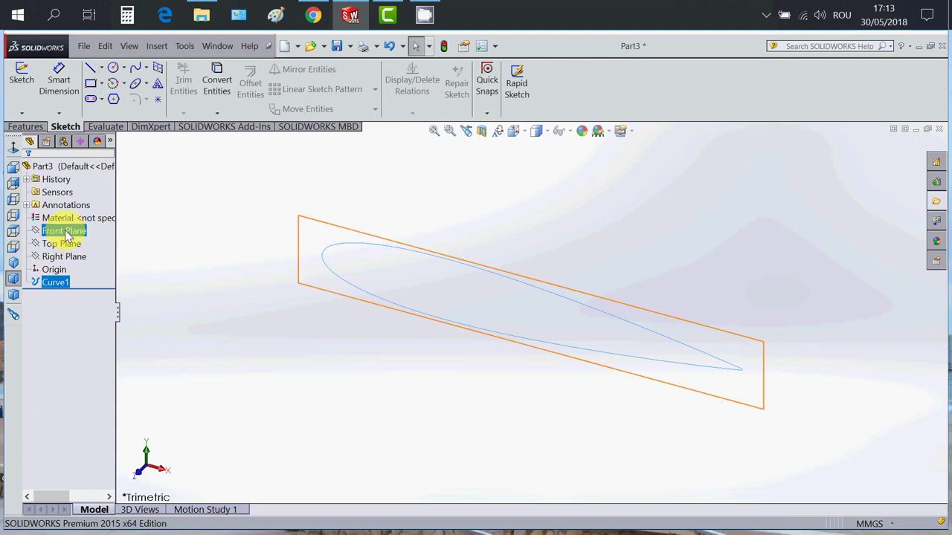
pyautogui.click(65, 232)
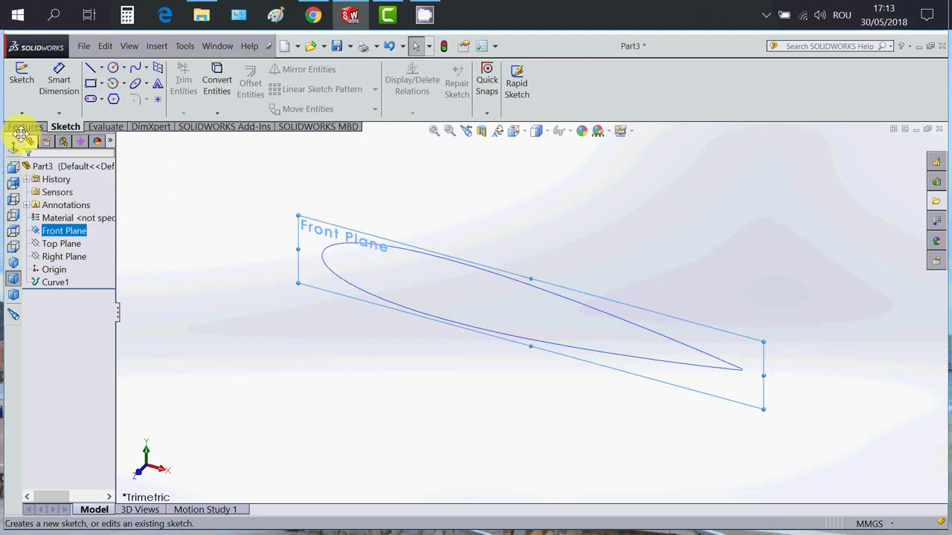
pyautogui.click(21, 80)
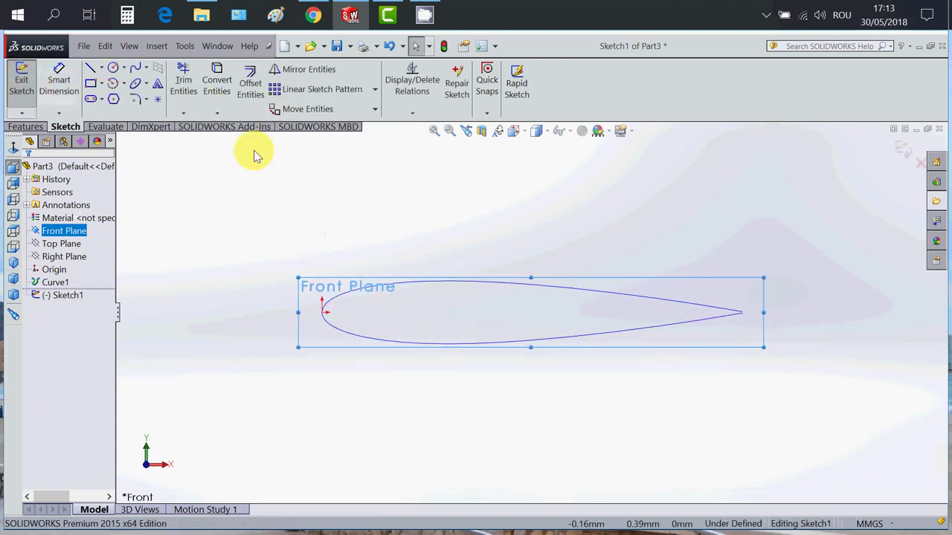
# - Convert the imported airfoil curve into a sketch entity with Convert Entities
pyautogui.click(217, 80)
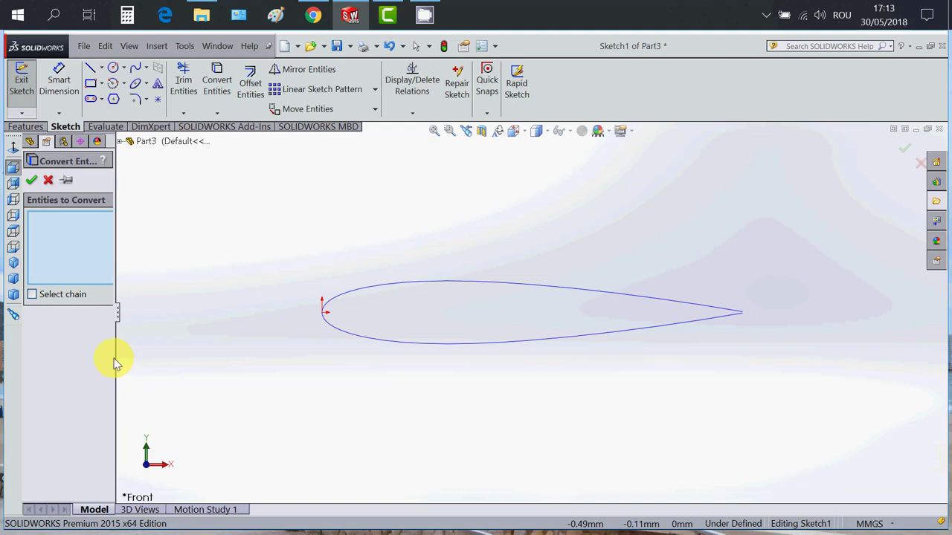
pyautogui.moveTo(116, 360); pyautogui.dragTo(185, 350)
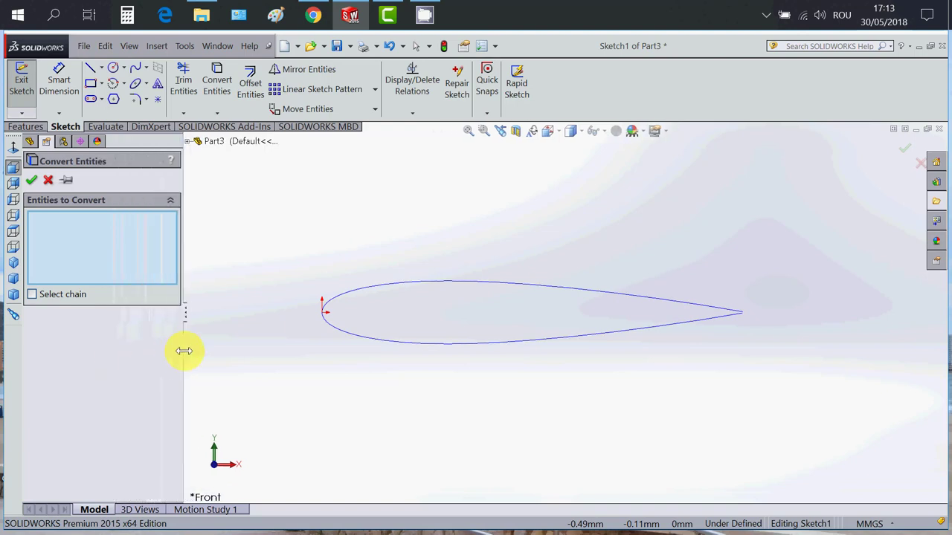
pyautogui.click(369, 290)
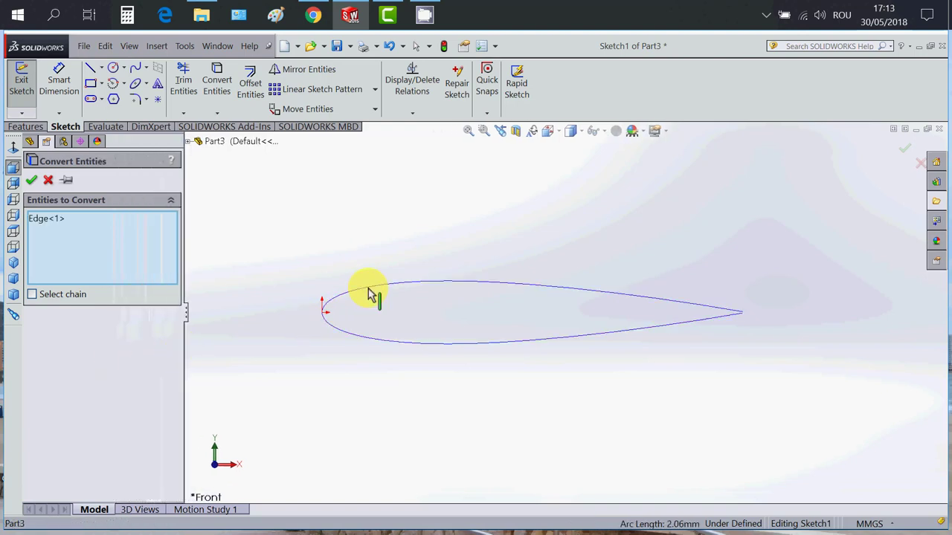
pyautogui.click(32, 180)
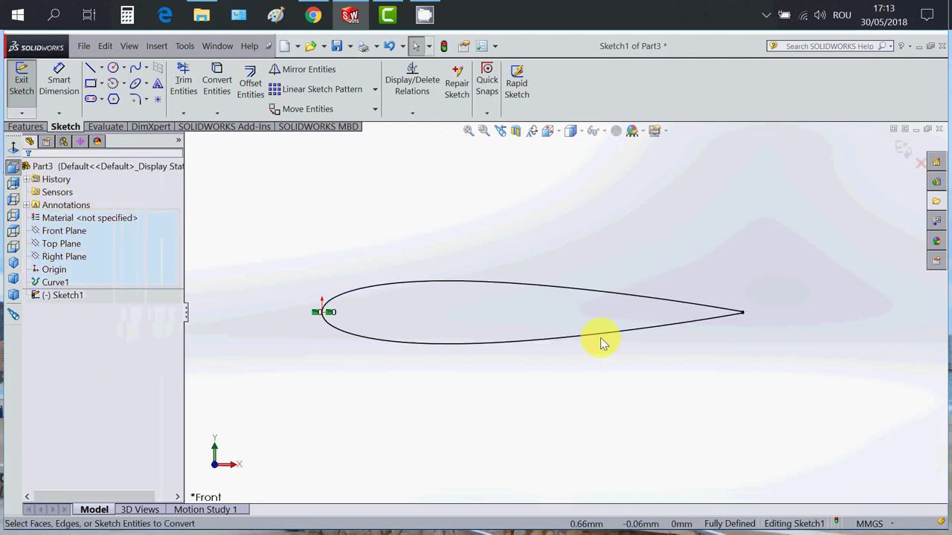
# - Close the airfoil's open trailing edge with a short vertical line between the two spline endpoints
pyautogui.click(90, 71)
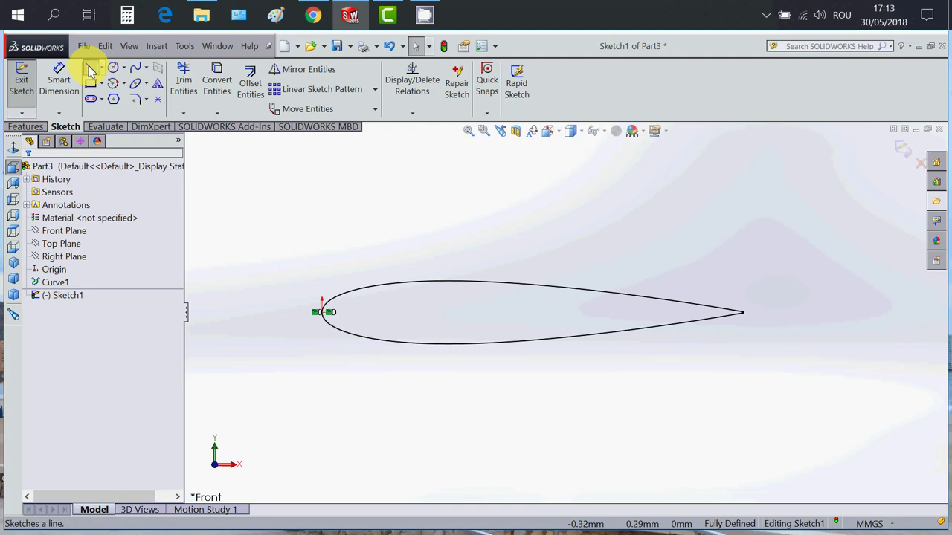
pyautogui.scroll(-5, 737, 314)
pyautogui.scroll(2, 736, 314)
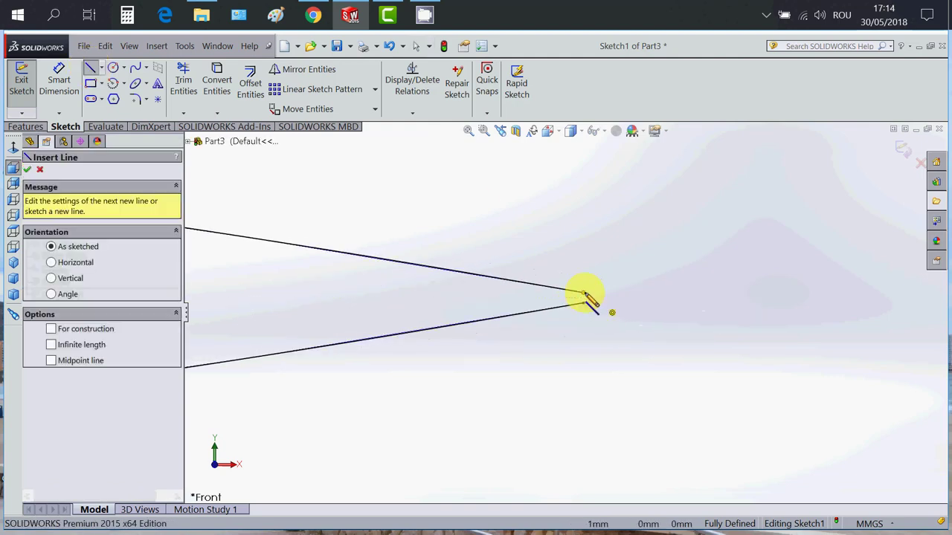
pyautogui.moveTo(585, 294); pyautogui.dragTo(584, 303)
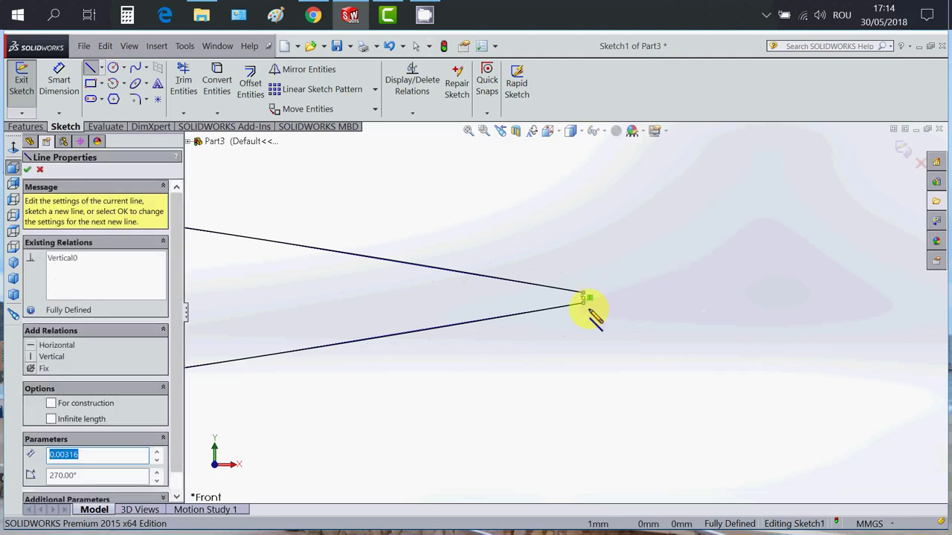
pyautogui.press('Escape')
pyautogui.scroll(5, 677, 331)
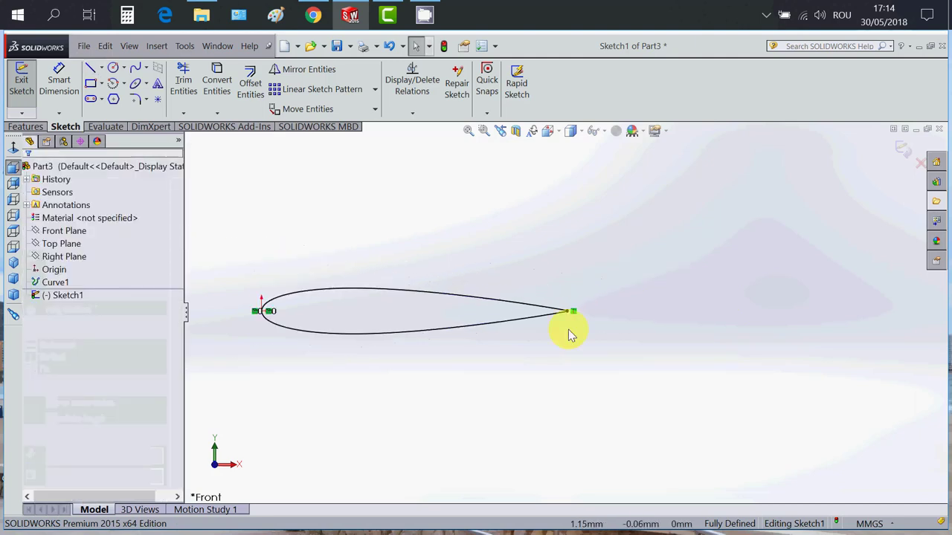
# - Check the airfoil's chord length from the origin to the trailing edge with Smart Dimension, without placing the dimension
pyautogui.scroll(-3, 365, 322)
pyautogui.scroll(2, 379, 312)
pyautogui.scroll(-3, 424, 309)
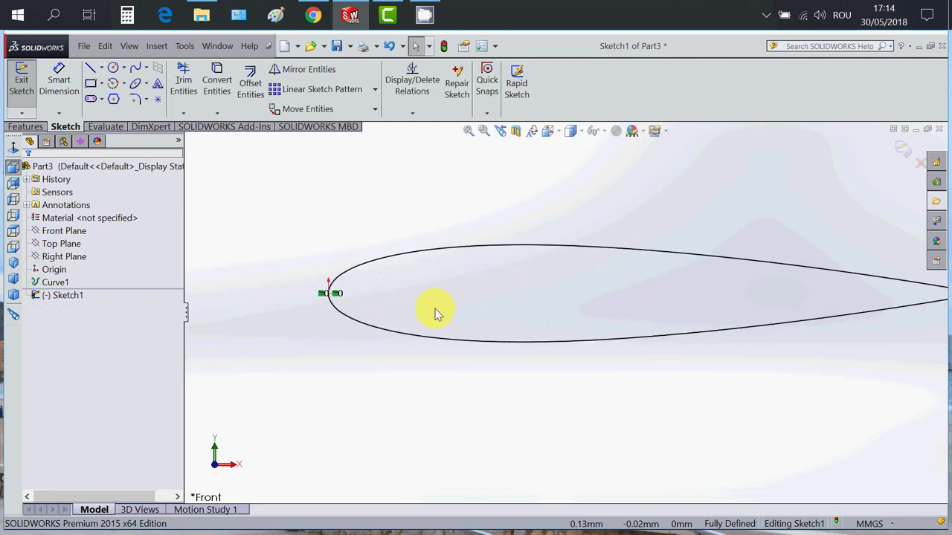
pyautogui.scroll(3, 569, 319)
pyautogui.scroll(-2, 629, 325)
pyautogui.scroll(1, 667, 332)
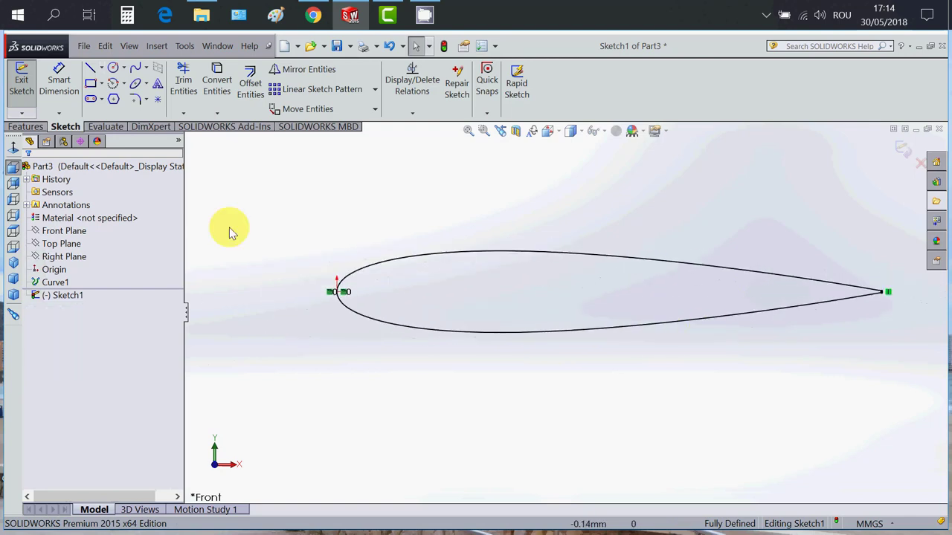
pyautogui.click(54, 74)
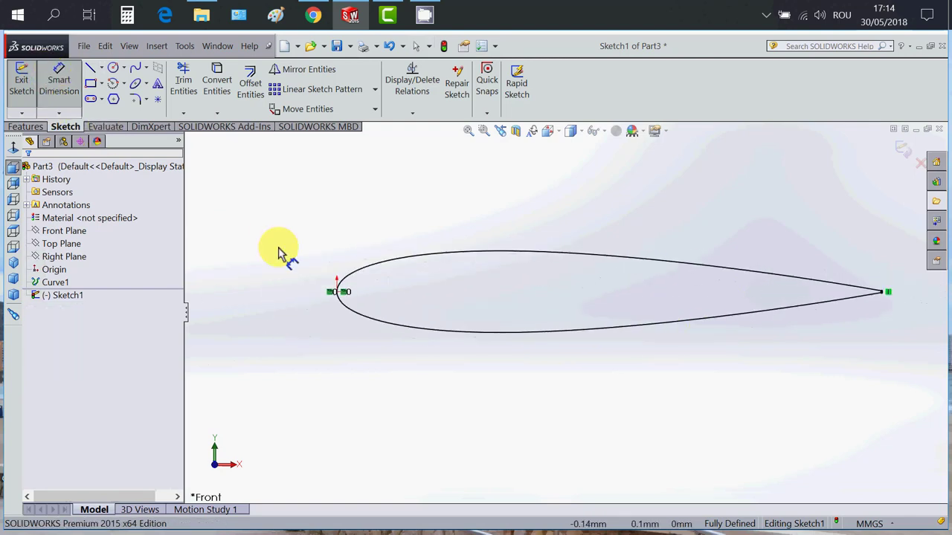
pyautogui.click(338, 293)
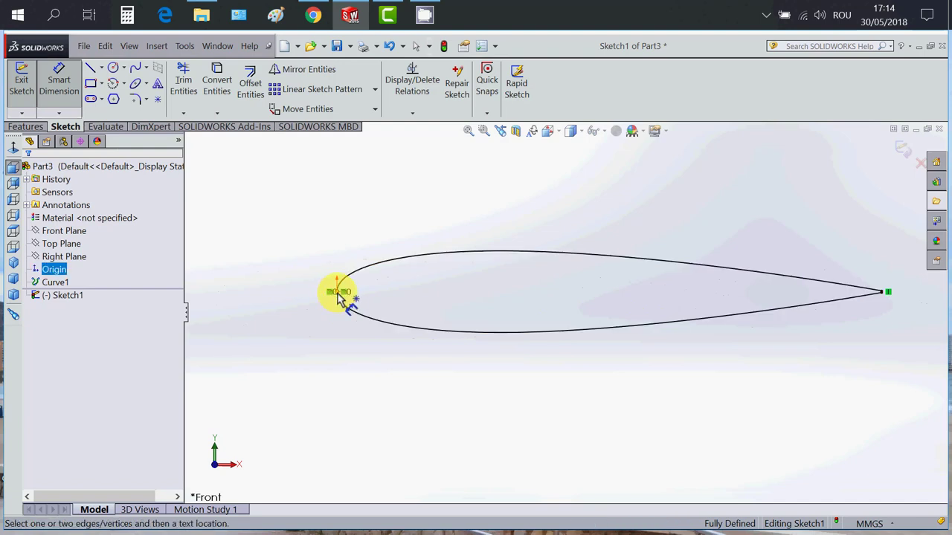
pyautogui.click(883, 294)
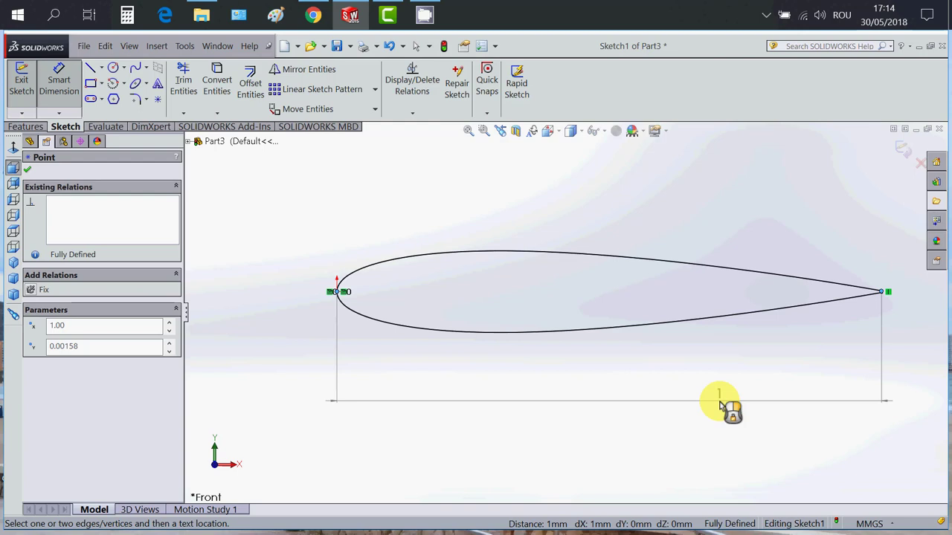
pyautogui.press('Escape')
pyautogui.press('Escape')
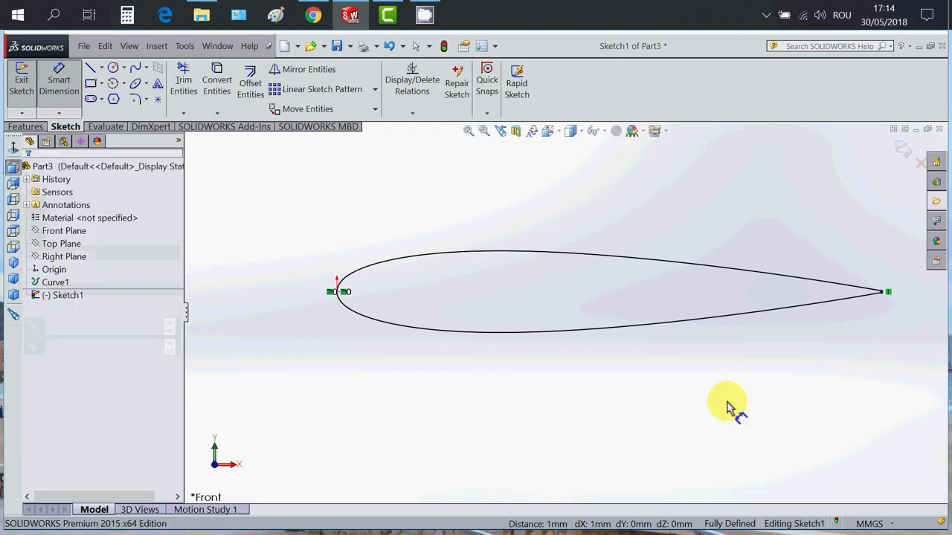
pyautogui.press('f')
pyautogui.press('Escape')
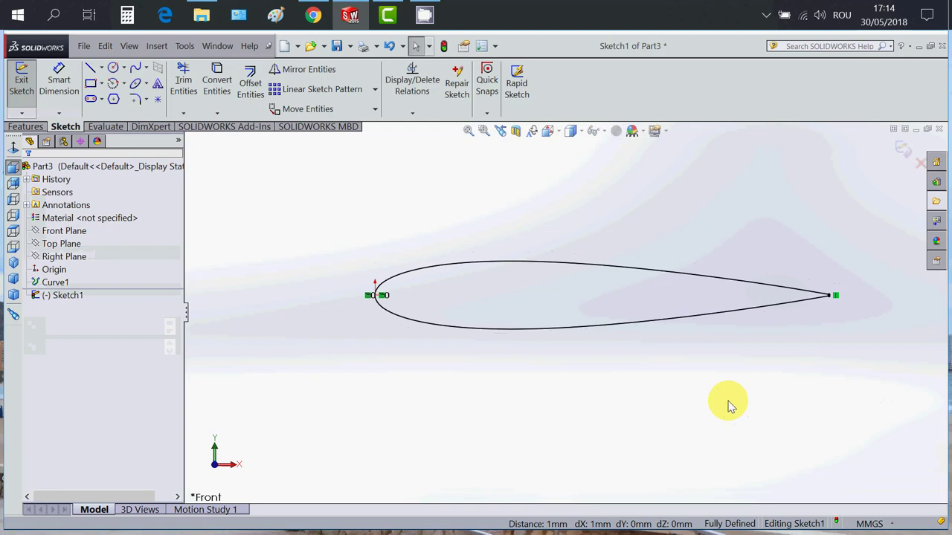
# - Scale the airfoil spline and the trailing-edge closing line together about the origin by a factor of 200, without making a copy
pyautogui.click(374, 110)
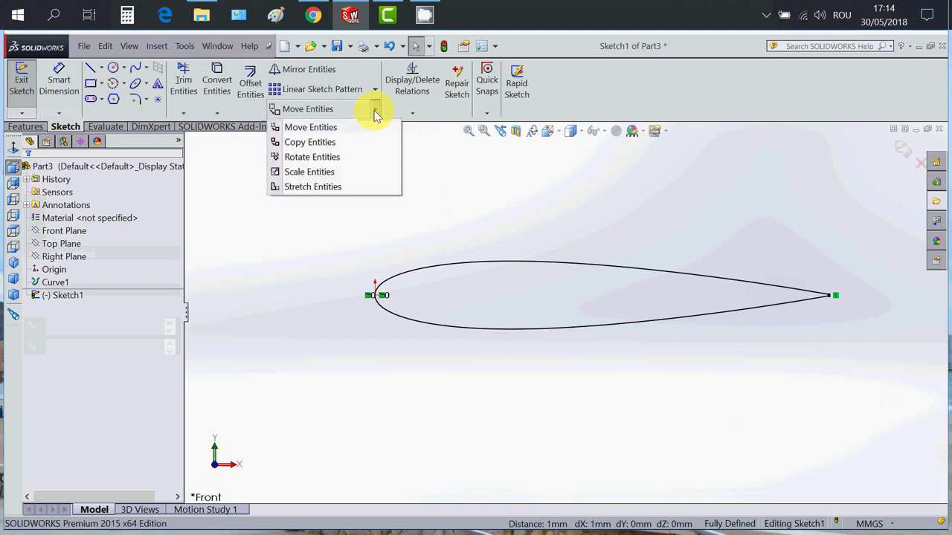
pyautogui.click(331, 173)
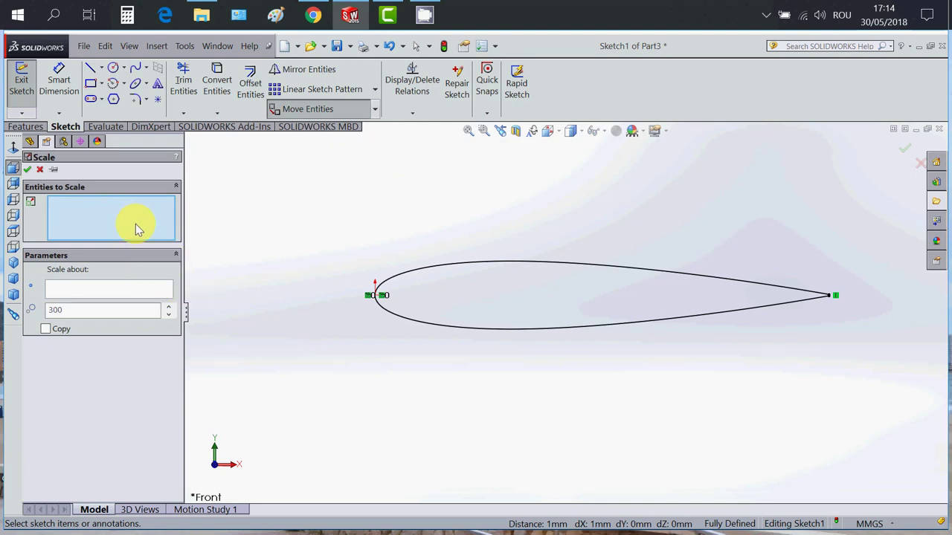
pyautogui.scroll(5, 808, 300)
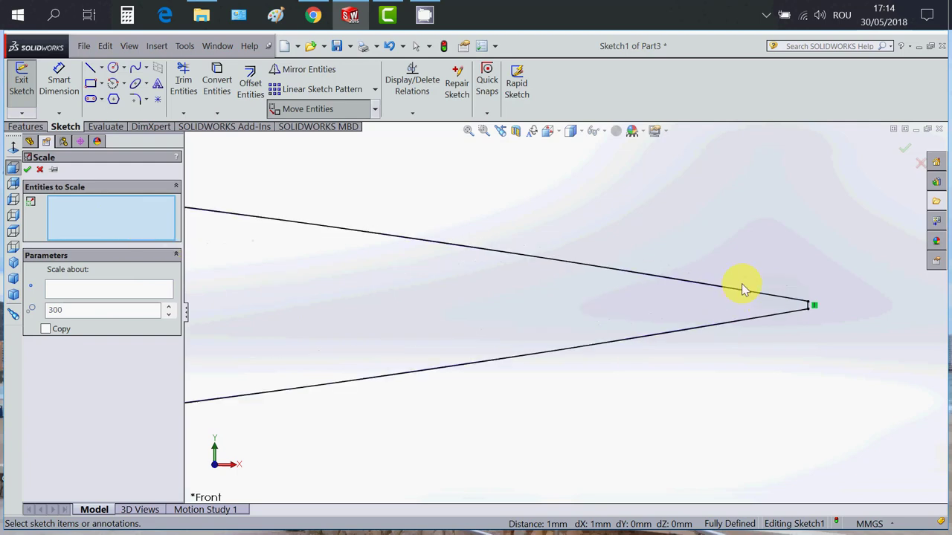
pyautogui.scroll(1, 774, 301)
pyautogui.click(813, 312)
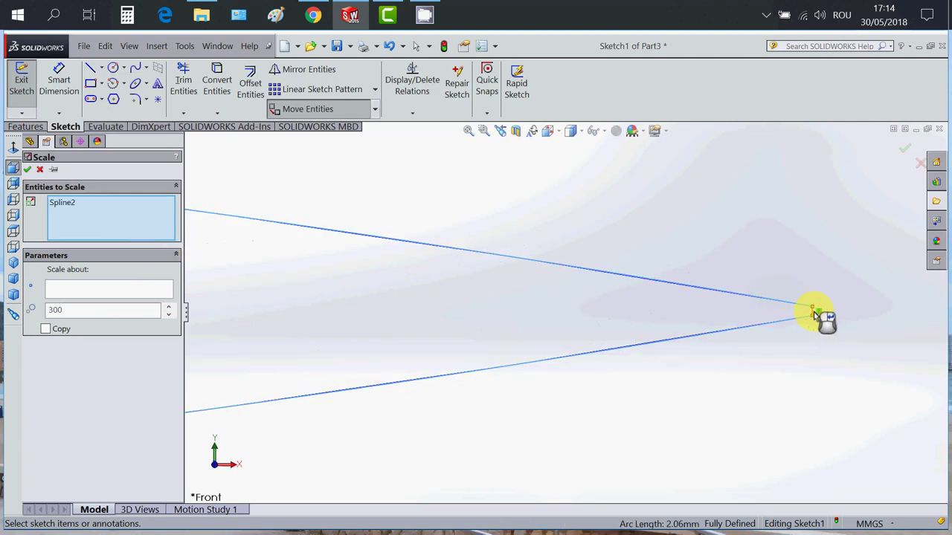
pyautogui.click(814, 311)
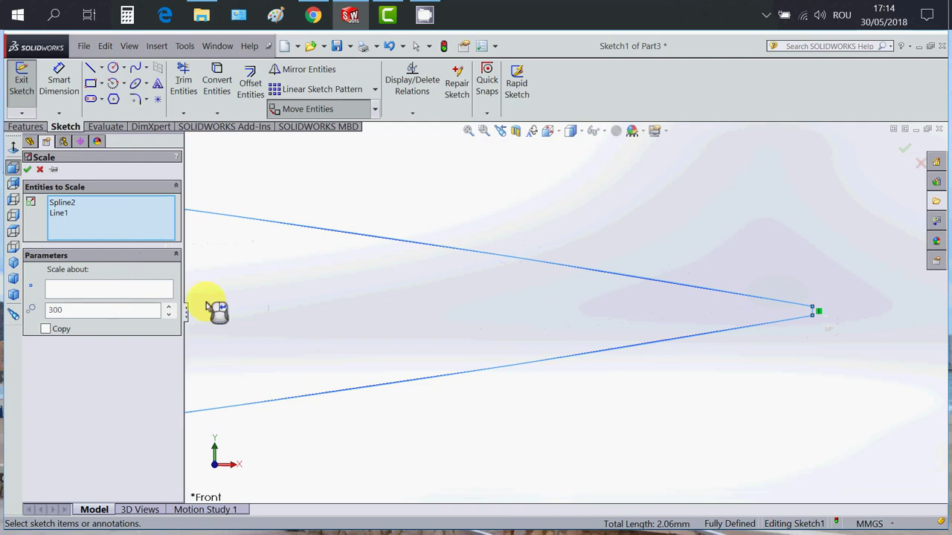
pyautogui.scroll(-6, 662, 331)
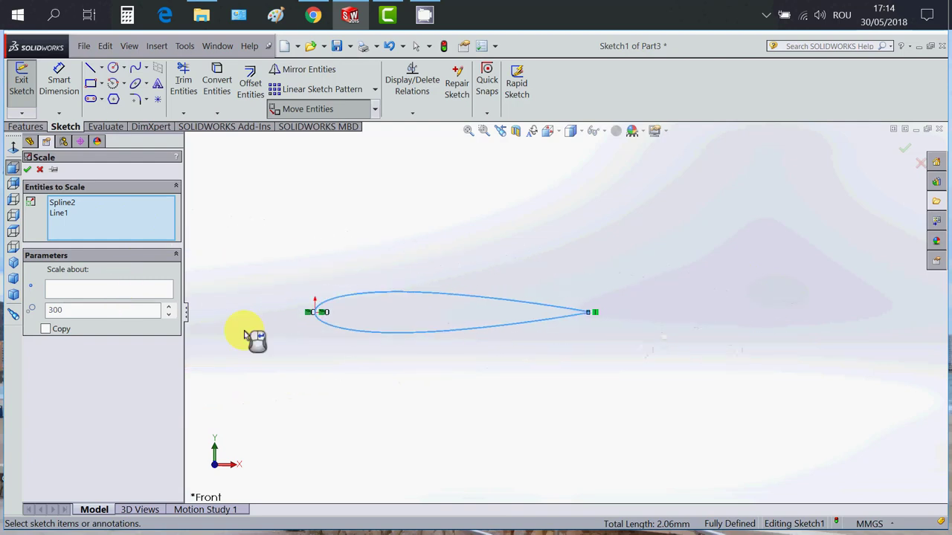
pyautogui.scroll(2, 201, 333)
pyautogui.click(121, 290)
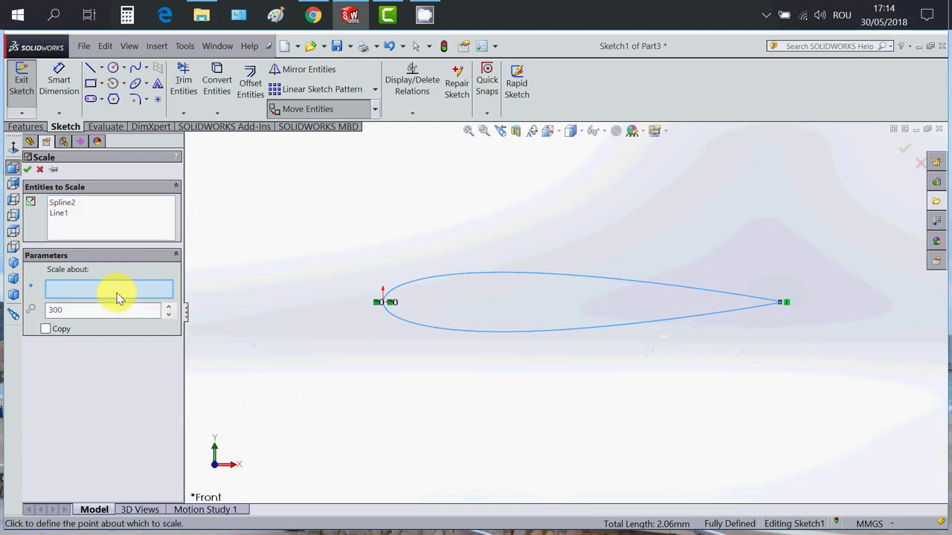
pyautogui.click(384, 305)
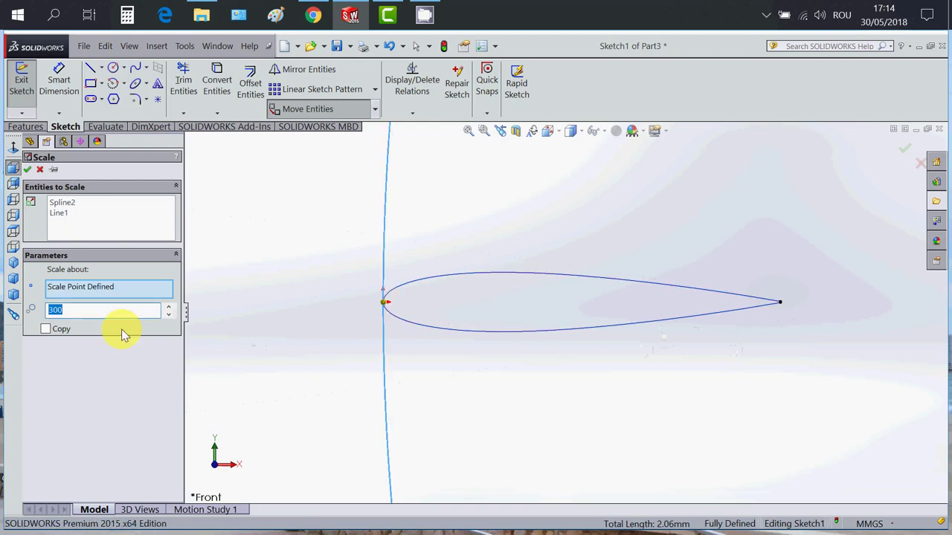
pyautogui.write('200')
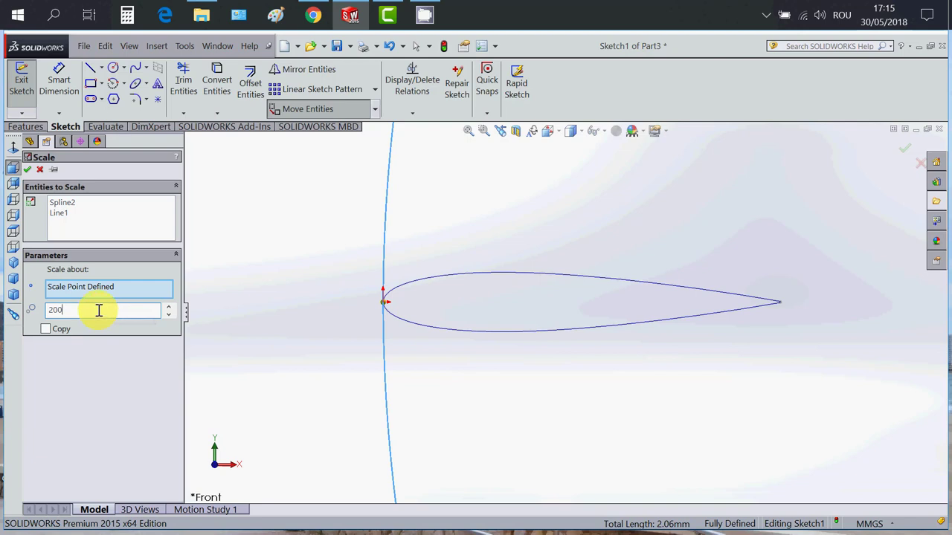
pyautogui.click(27, 171)
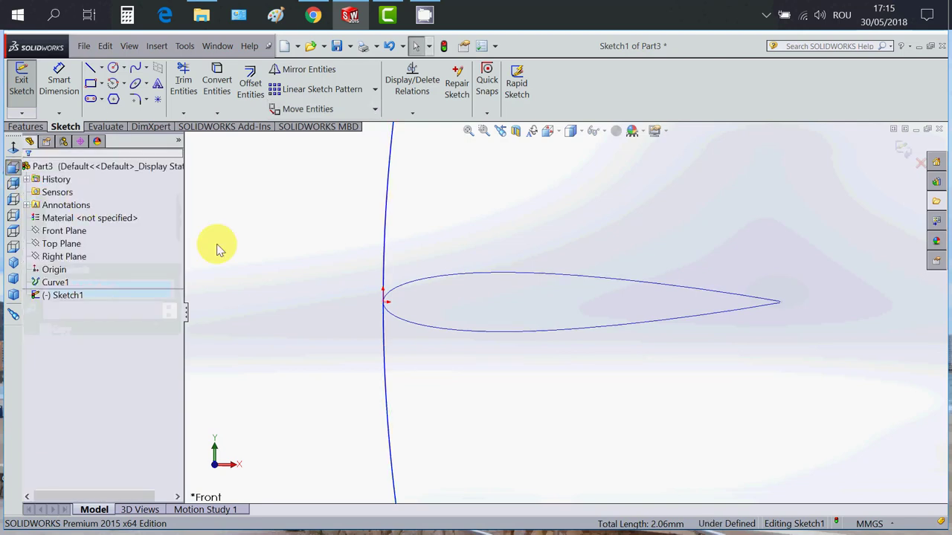
# - Dimension the airfoil's horizontal chord length from the origin to the trailing edge, placing the dimension below the profile
pyautogui.click(469, 132)
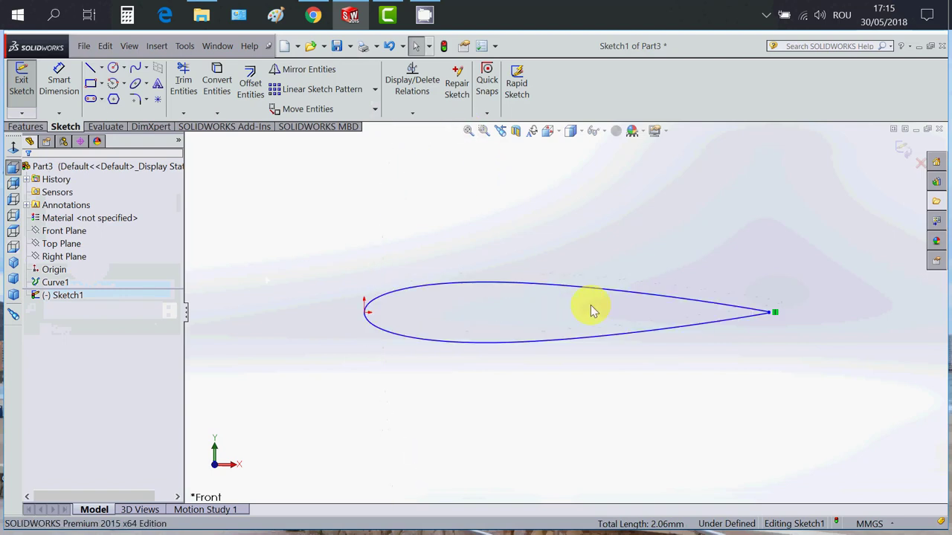
pyautogui.scroll(2, 558, 322)
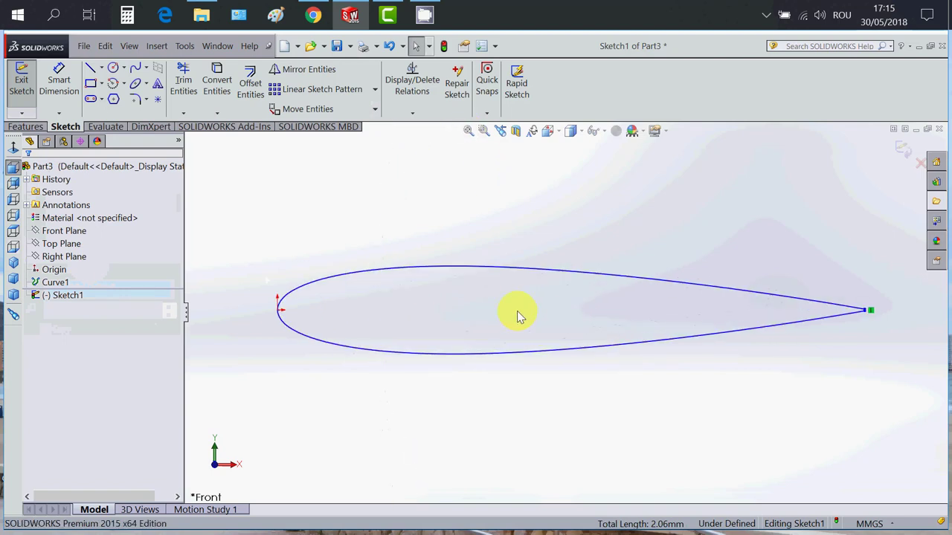
pyautogui.click(58, 79)
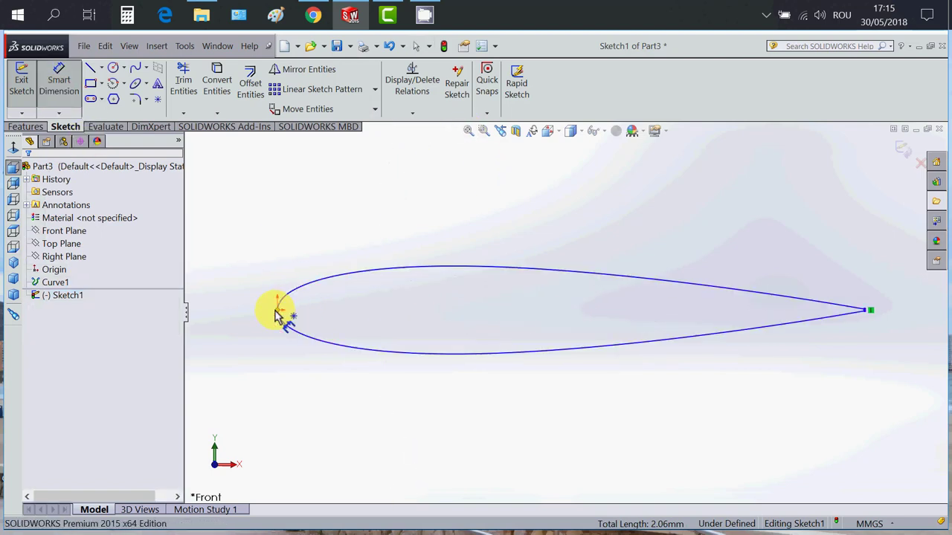
pyautogui.click(277, 312)
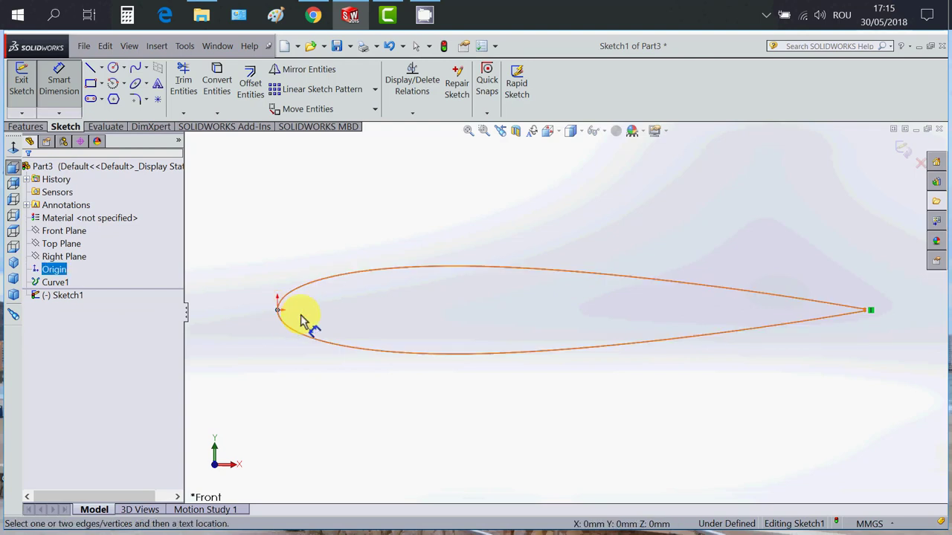
pyautogui.click(866, 313)
pyautogui.click(558, 430)
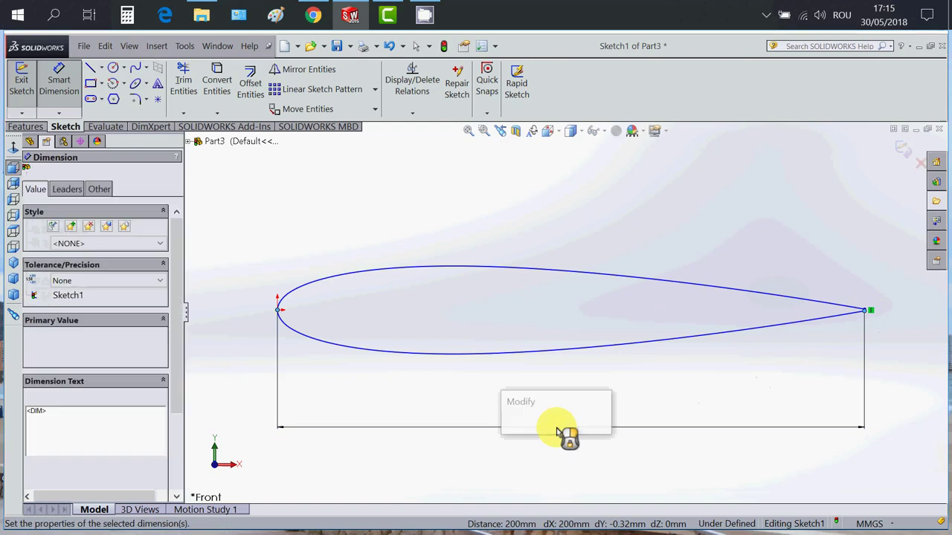
pyautogui.click(508, 431)
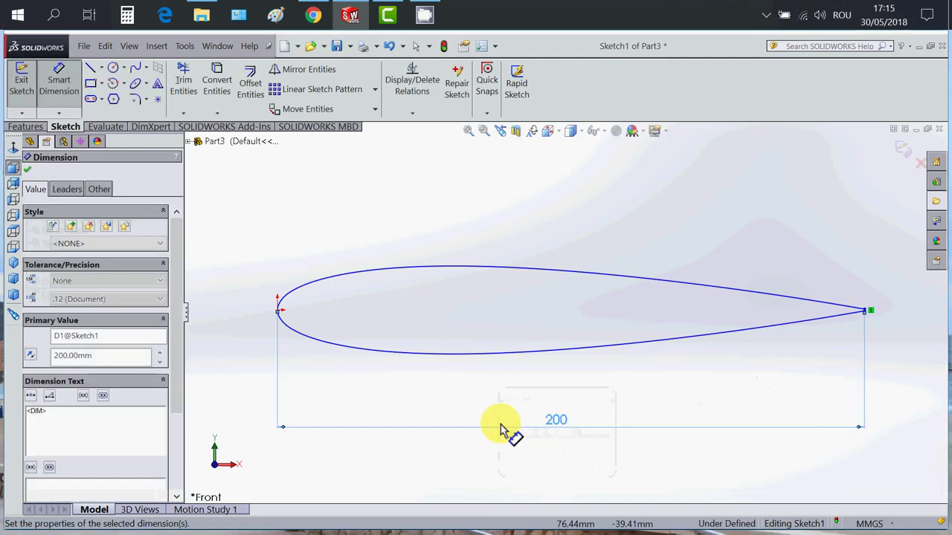
pyautogui.click(484, 404)
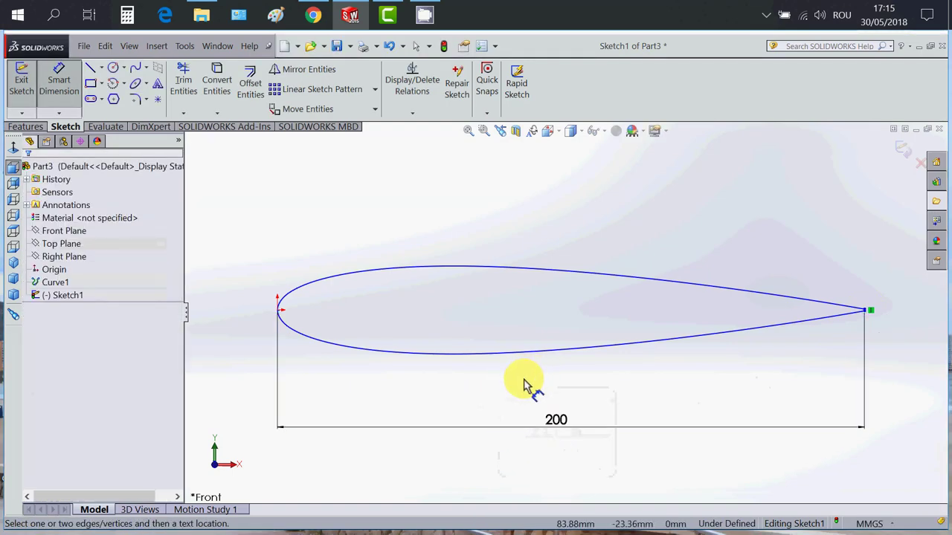
# - Extrude the closed airfoil profile as a 200 mm blind boss and show the wing in isometric view
pyautogui.press('f')
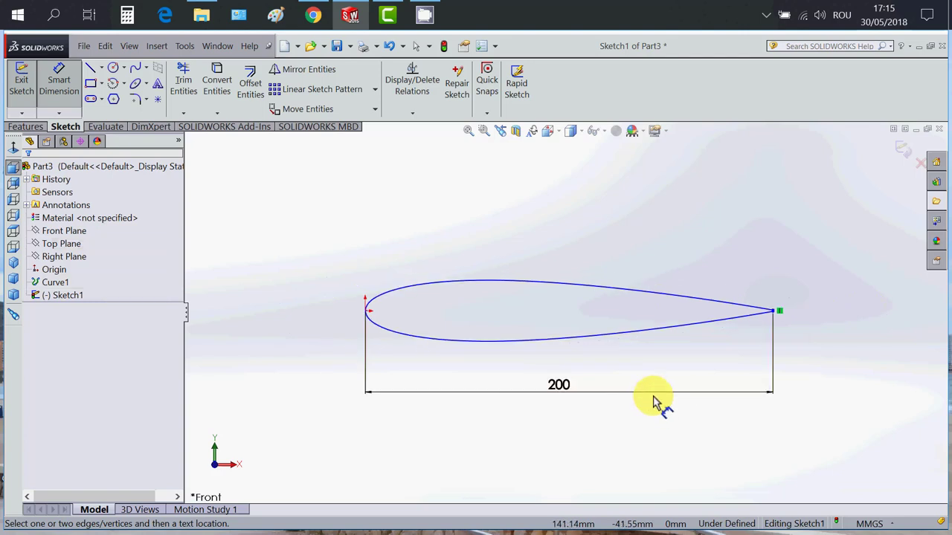
pyautogui.click(37, 130)
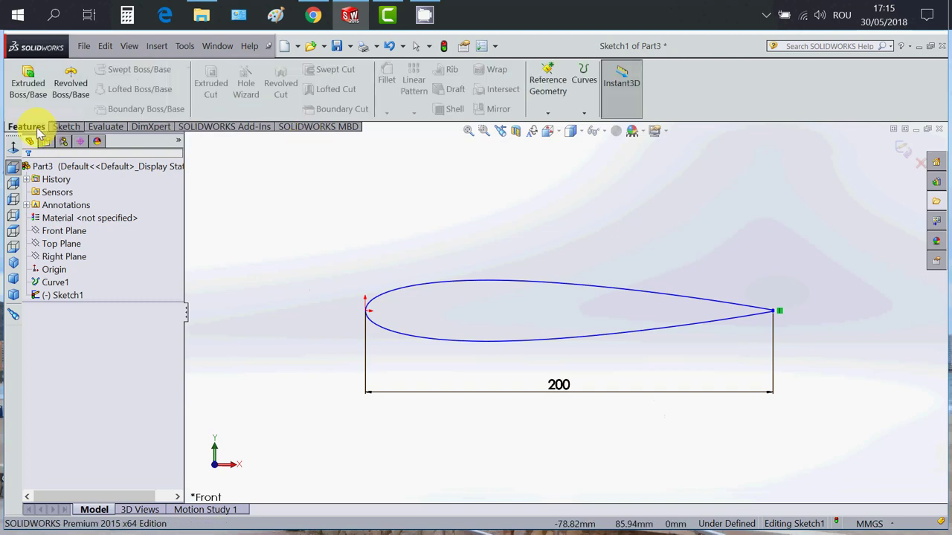
pyautogui.click(28, 87)
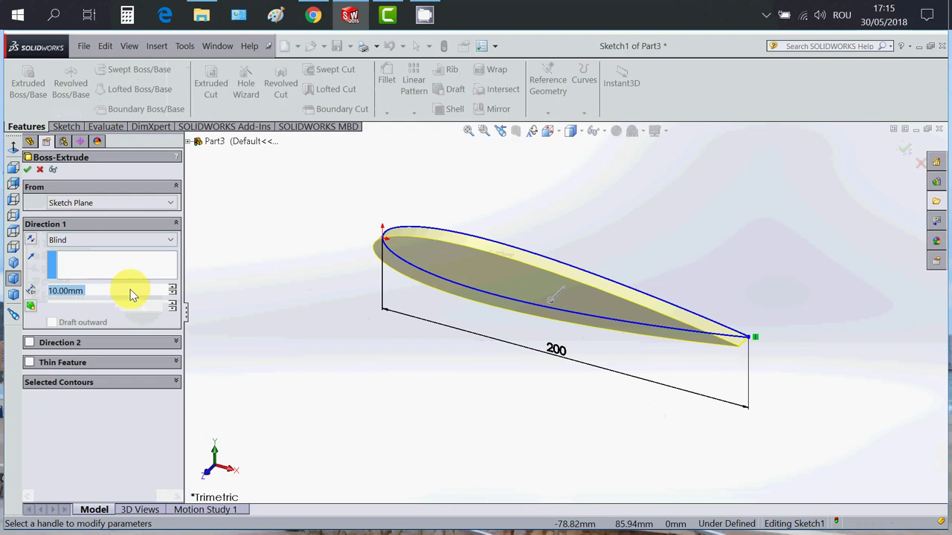
pyautogui.write('200')
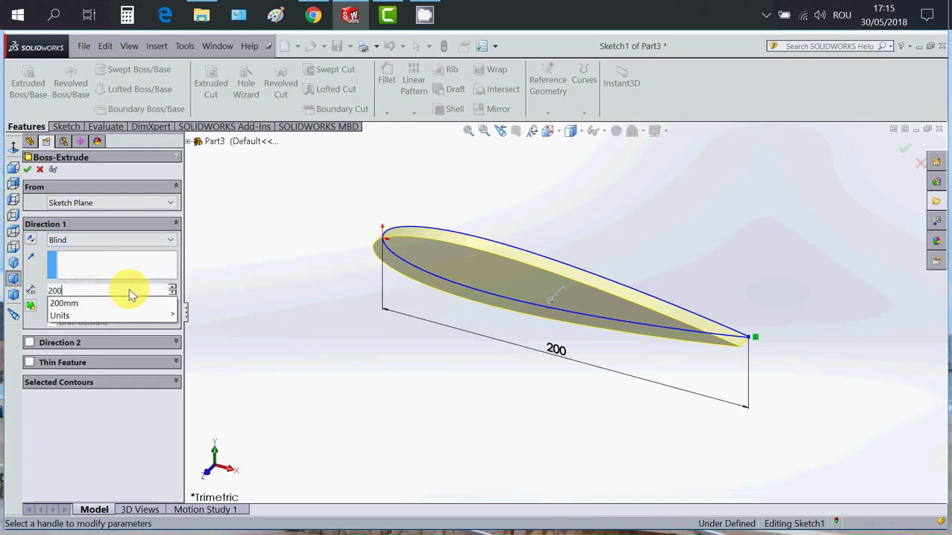
pyautogui.press('Return')
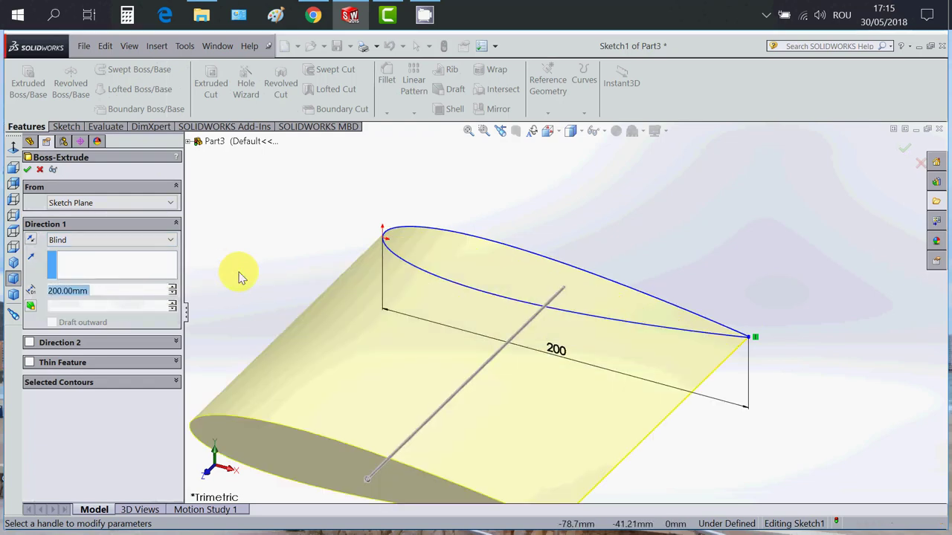
pyautogui.click(27, 171)
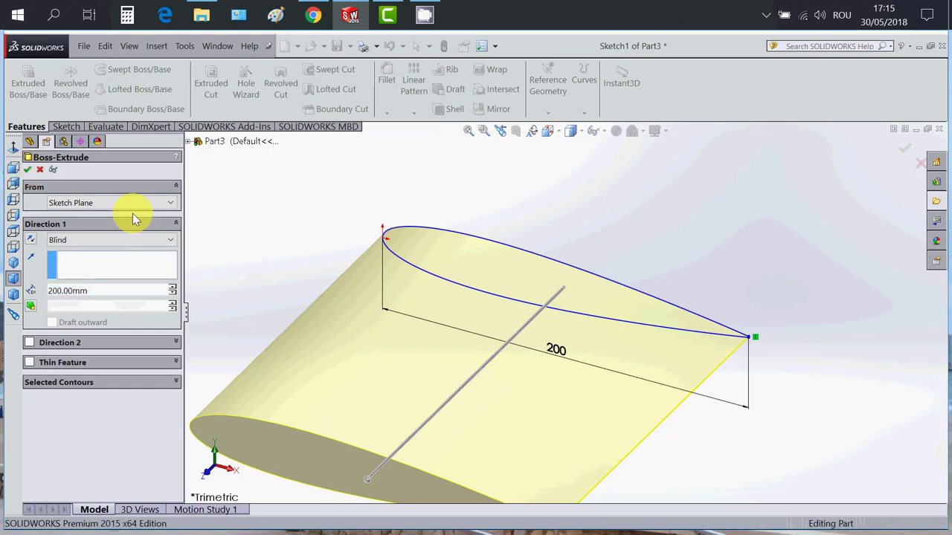
pyautogui.click(15, 264)
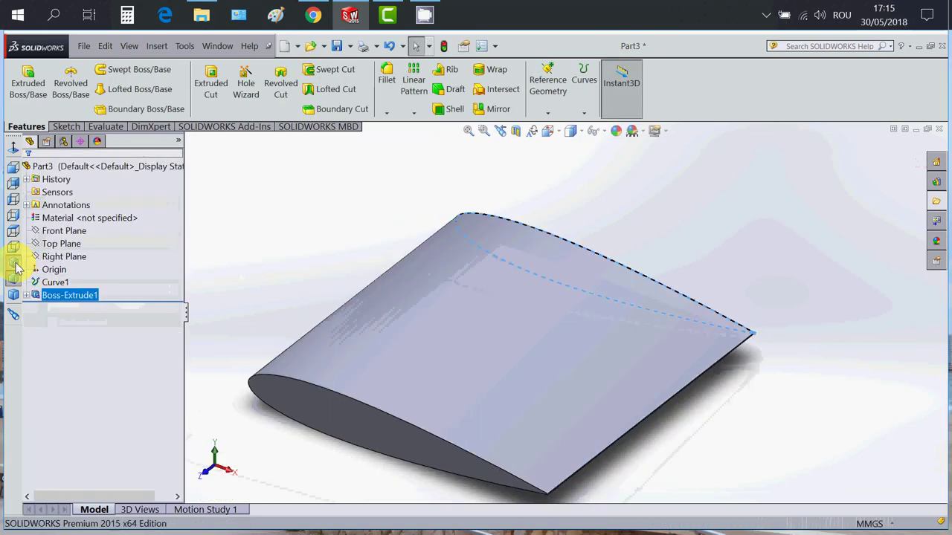
pyautogui.click(339, 281)
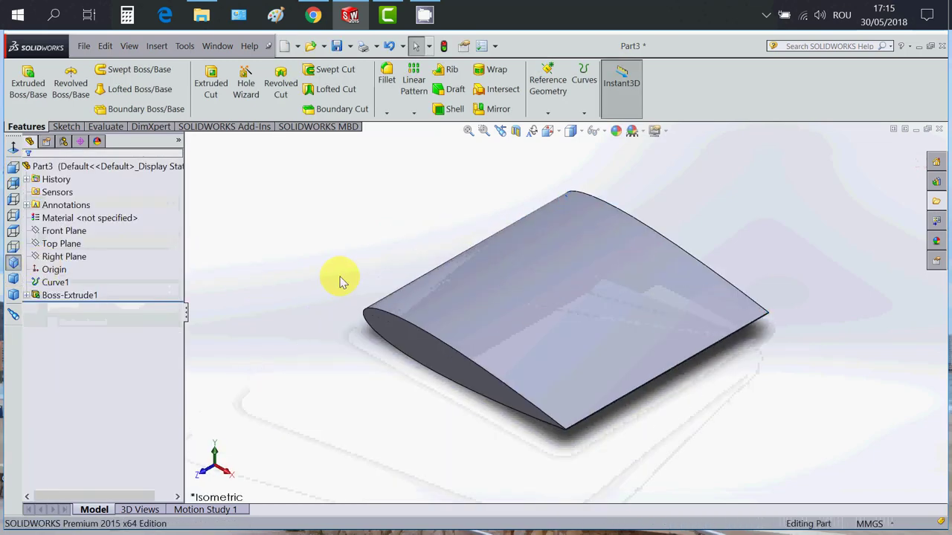